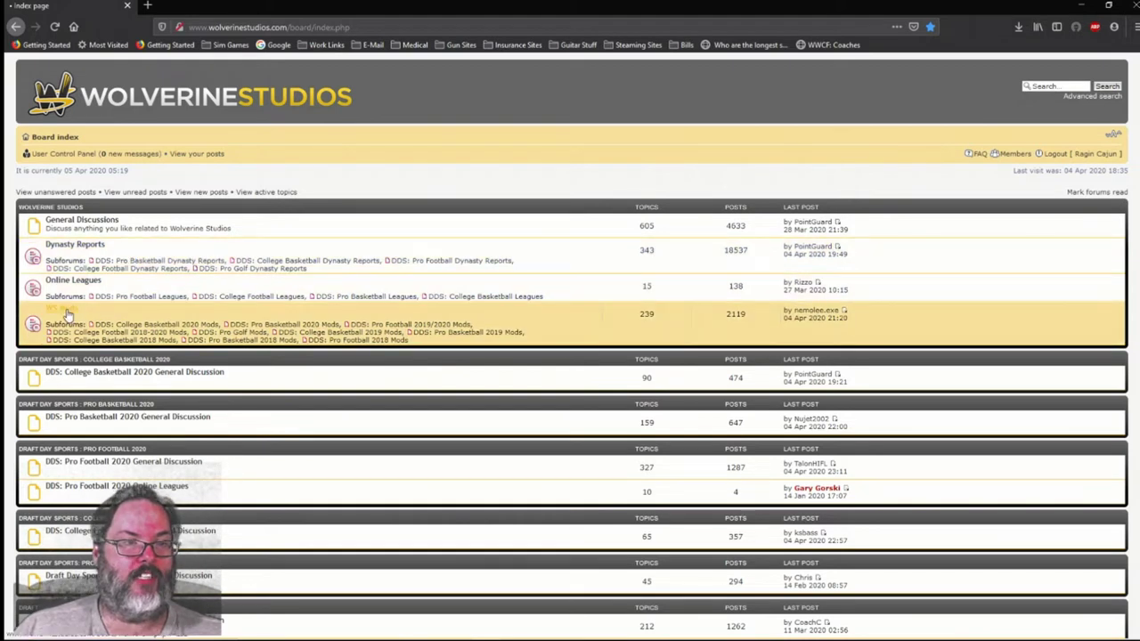
Go to WS Mods and open the DDS: College Basketball 2020 Mods subforum.
left_click(67, 311)
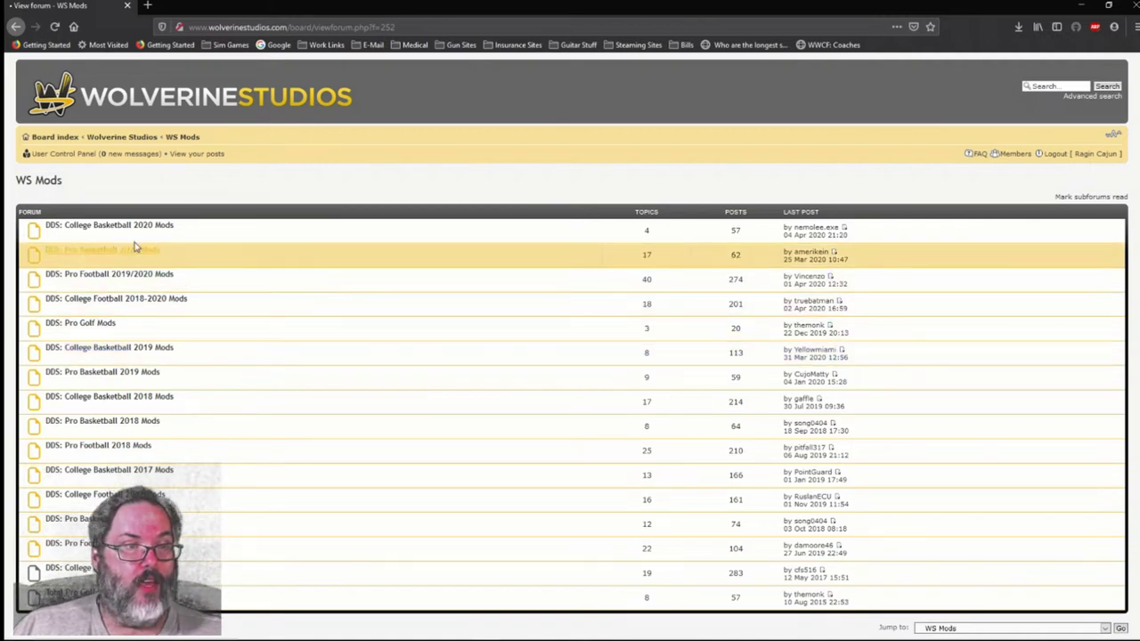
left_click(101, 228)
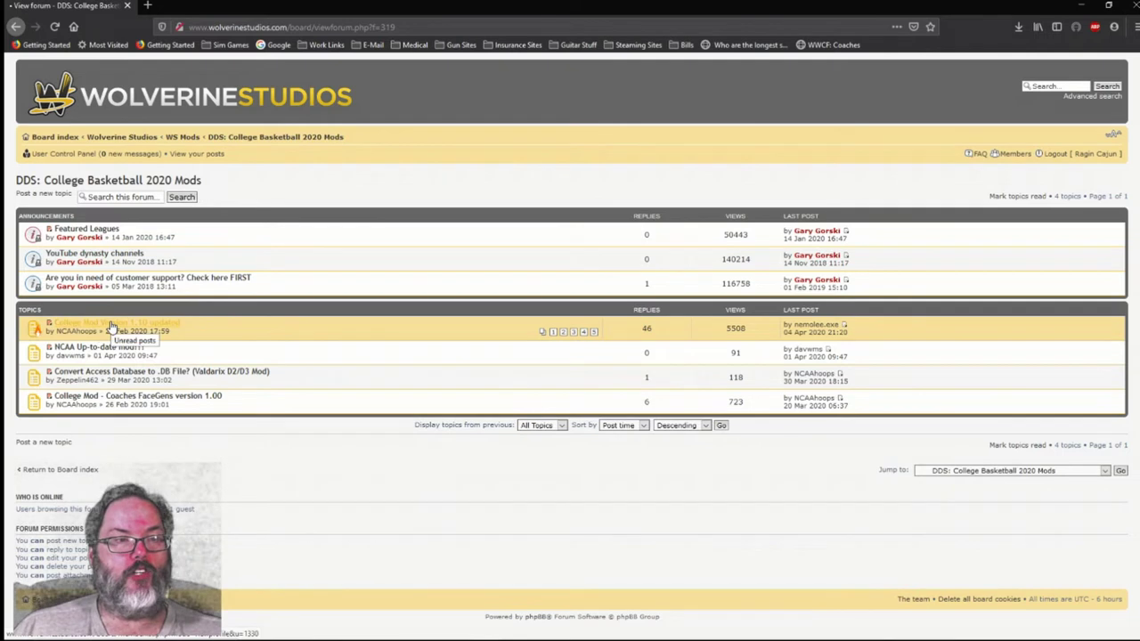
Read through the College Mod Version 1.10 updated topic's download links and instructions.
left_click(110, 327)
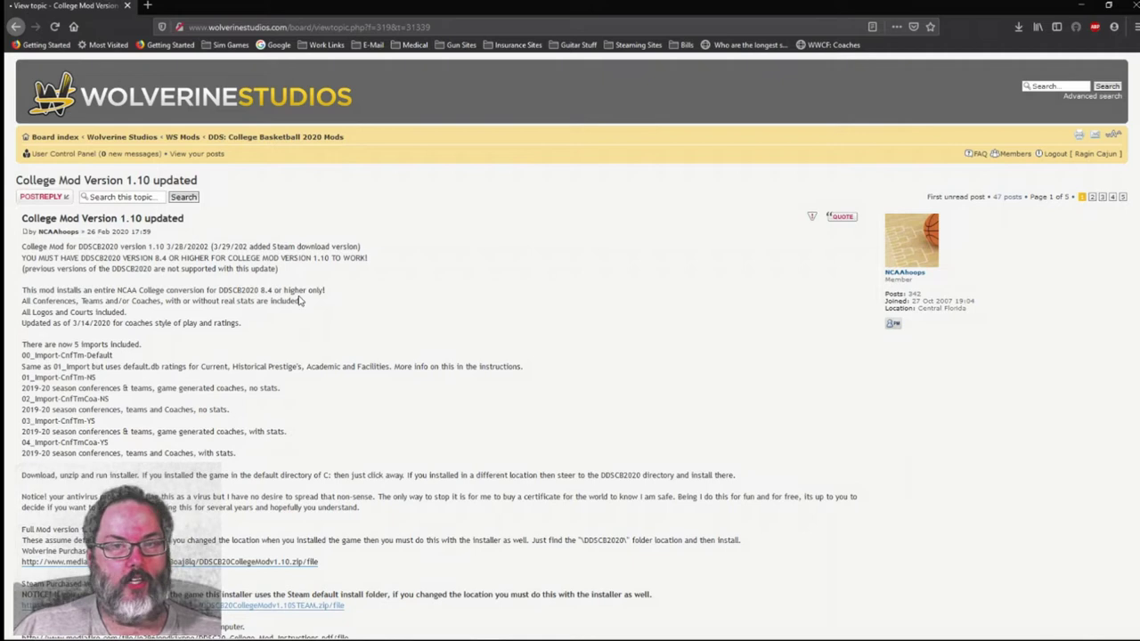
scroll(300, 301, "down", 4)
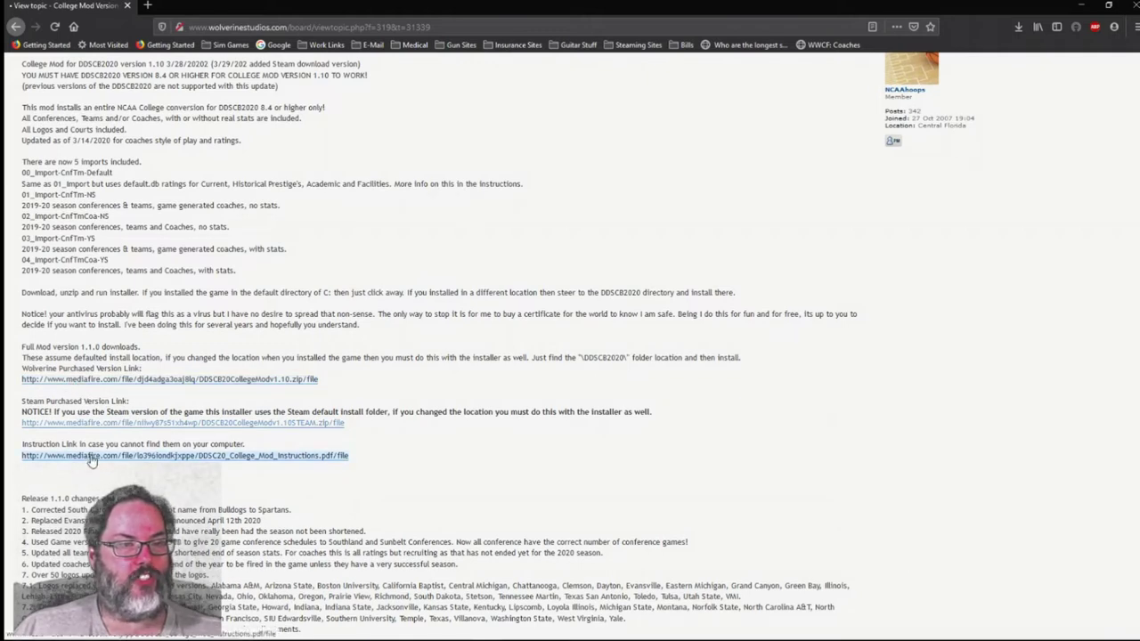
scroll(91, 459, "up", 3)
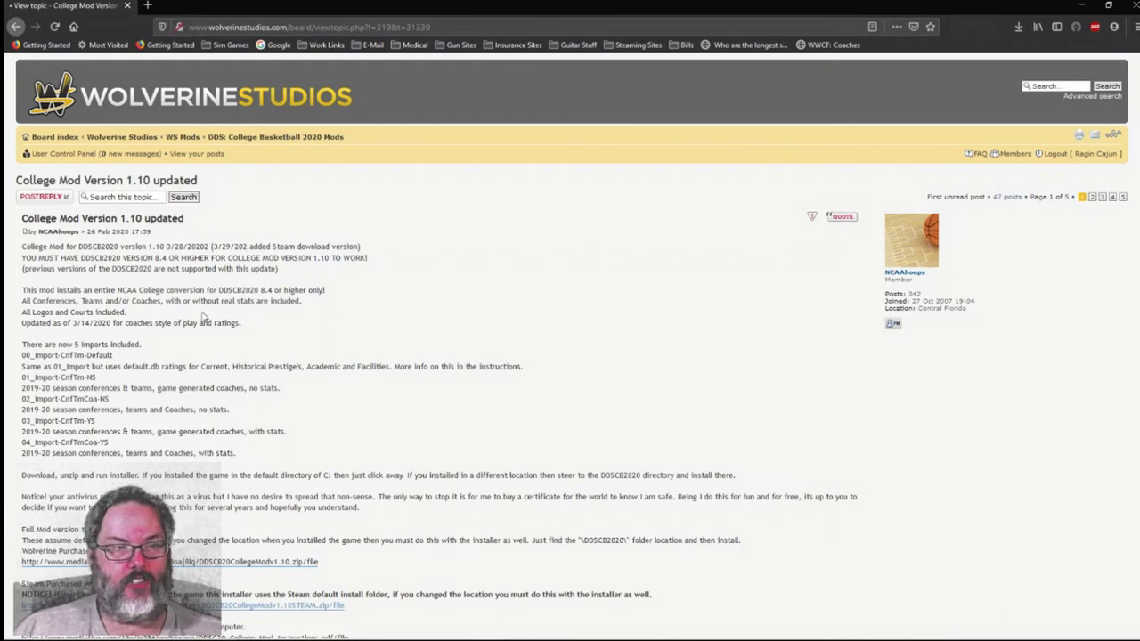
scroll(213, 428, "down", 1)
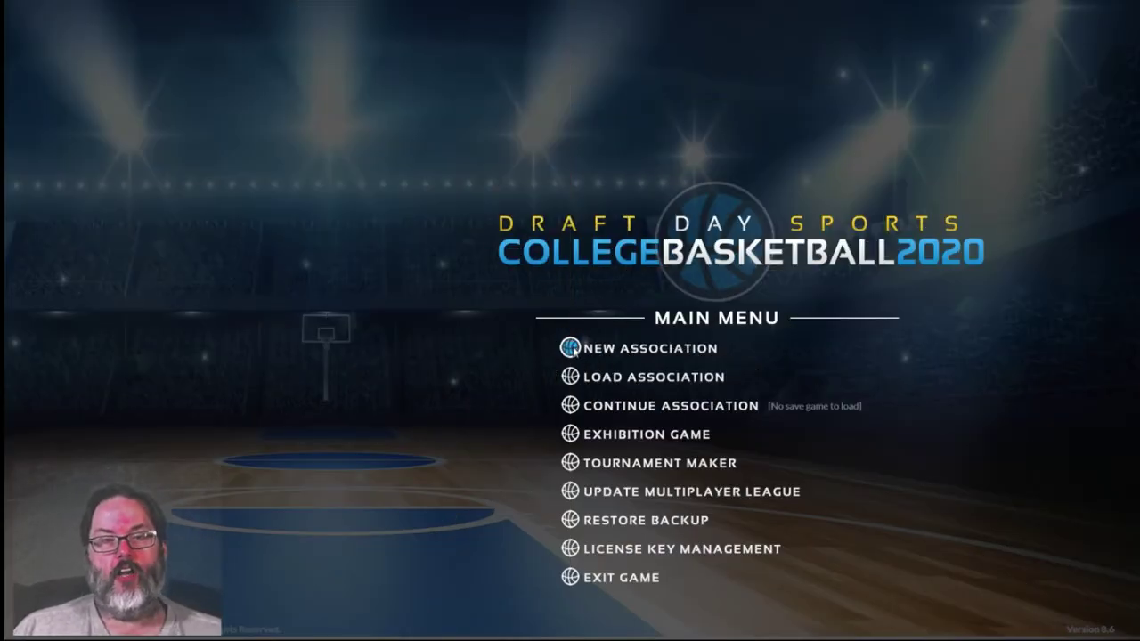
Start a new association in Challenge Mode.
left_click(573, 349)
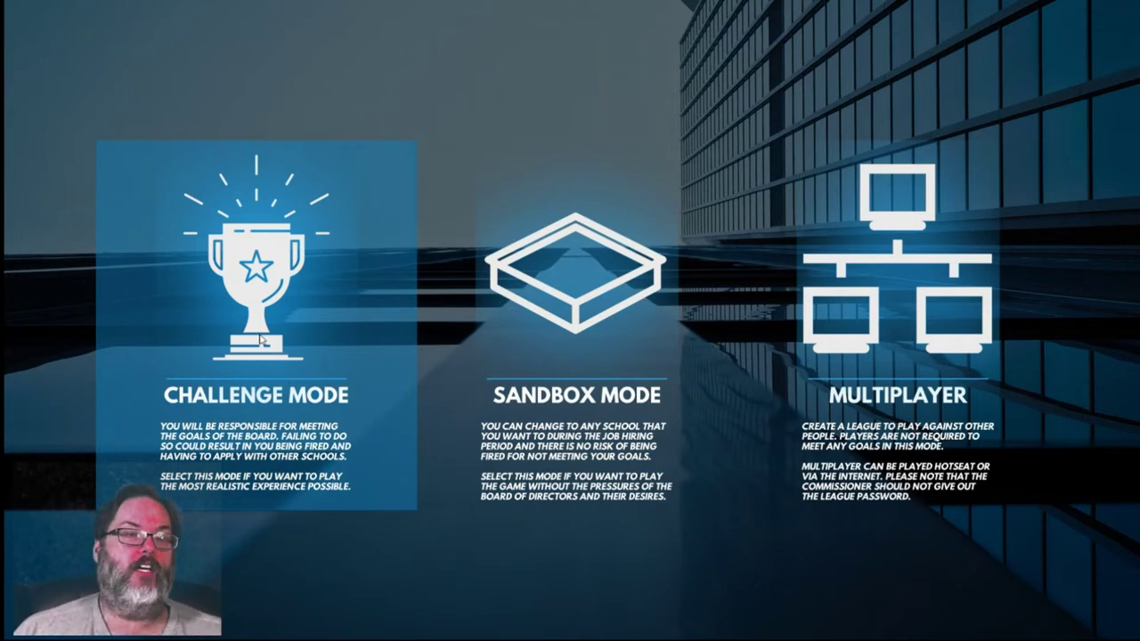
left_click(260, 335)
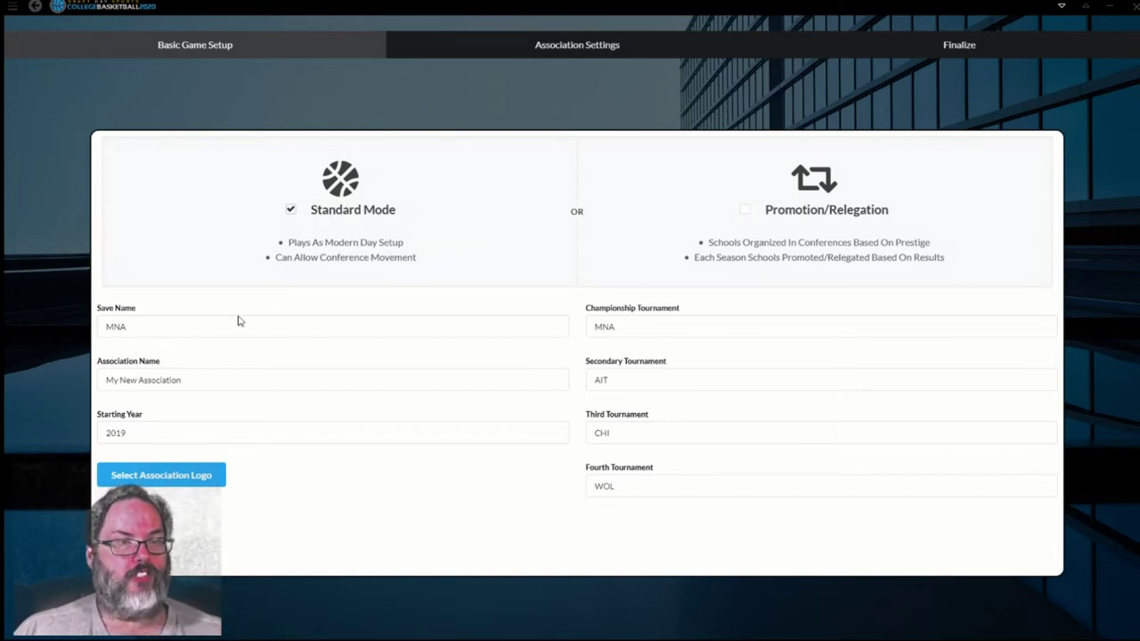
Replace save name MNA with 'GMGames Series' and name the association NCAA.
left_click(168, 329)
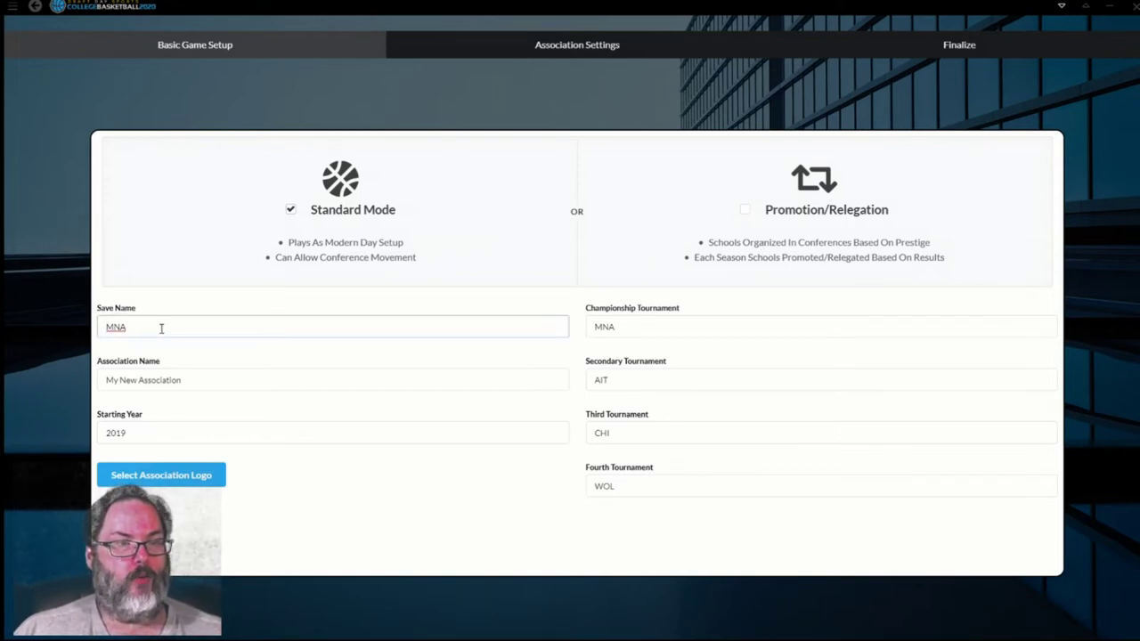
left_click_drag(139, 328, 86, 332)
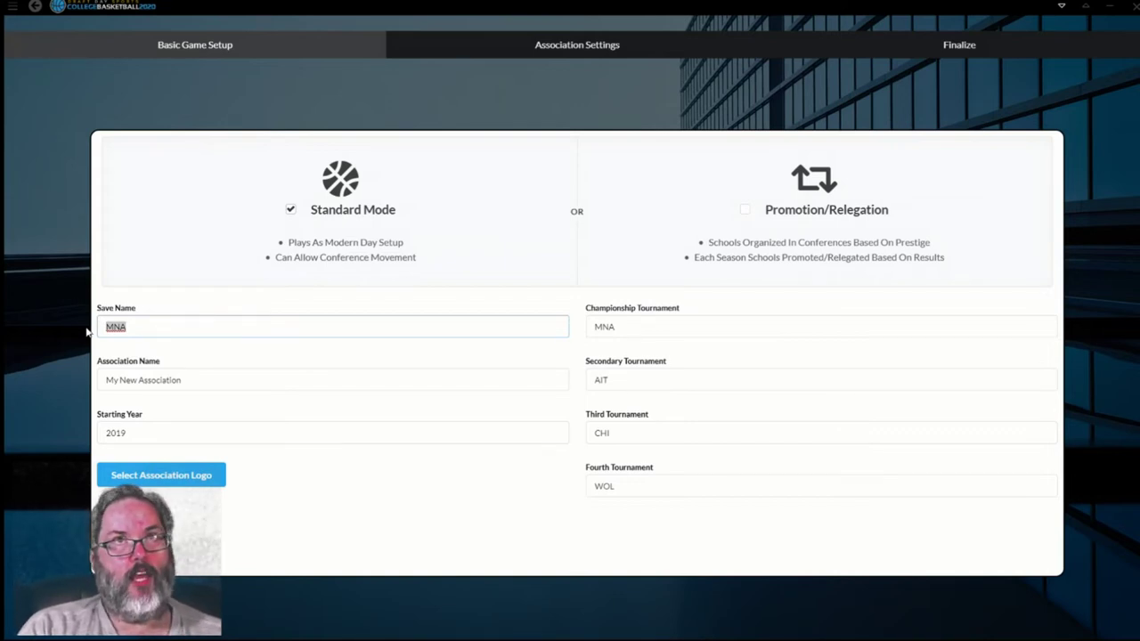
type("GMGames")
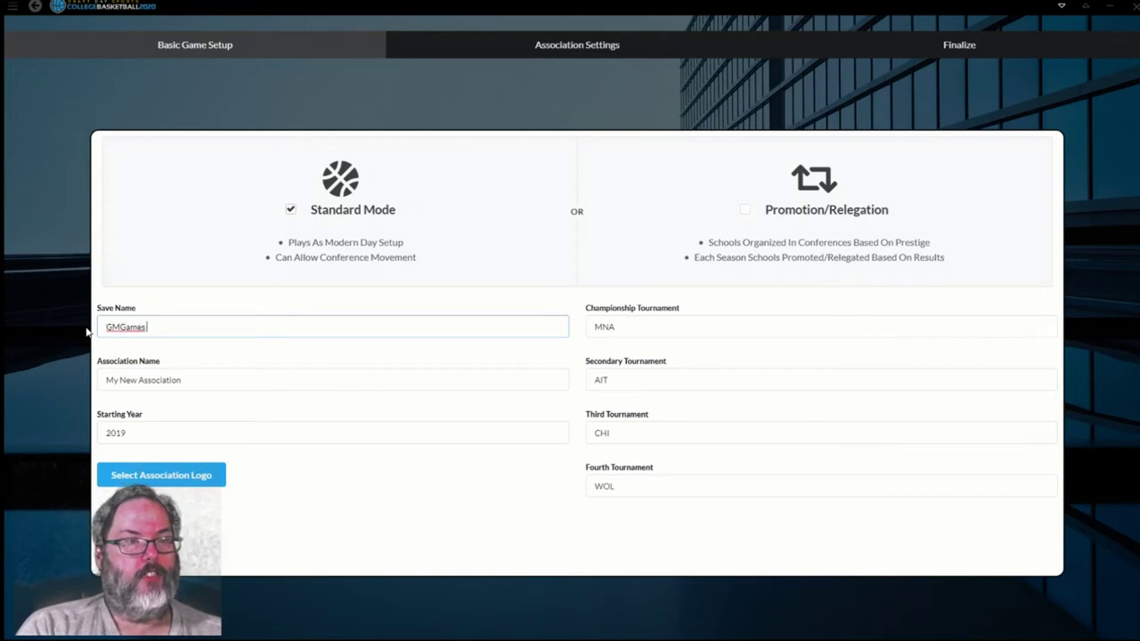
type(" Series")
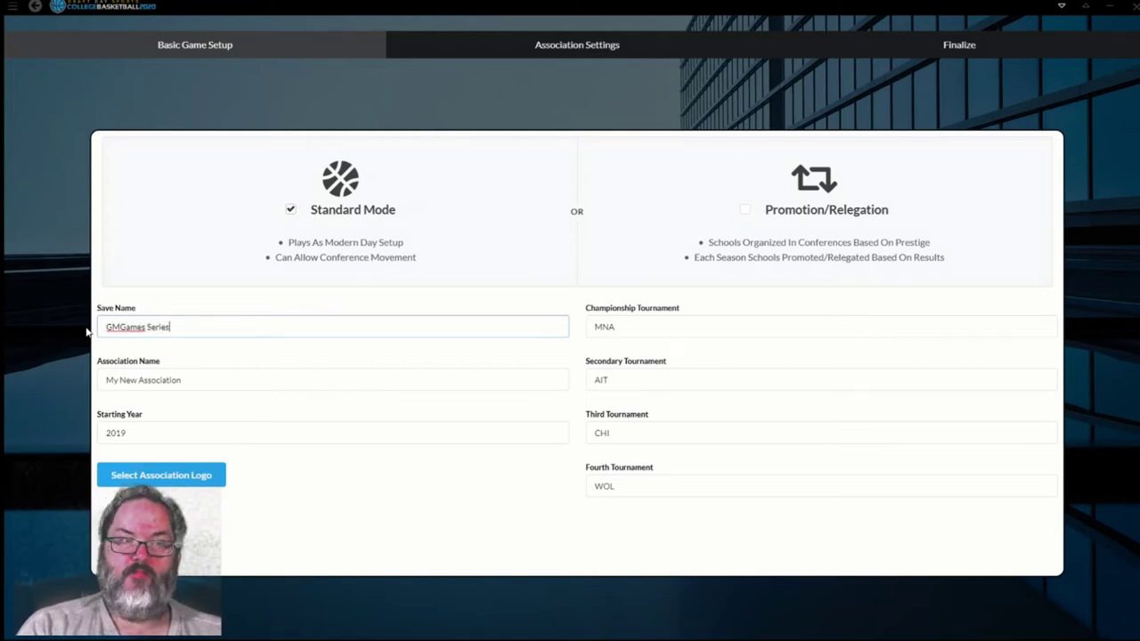
key("Tab")
type("NCAA")
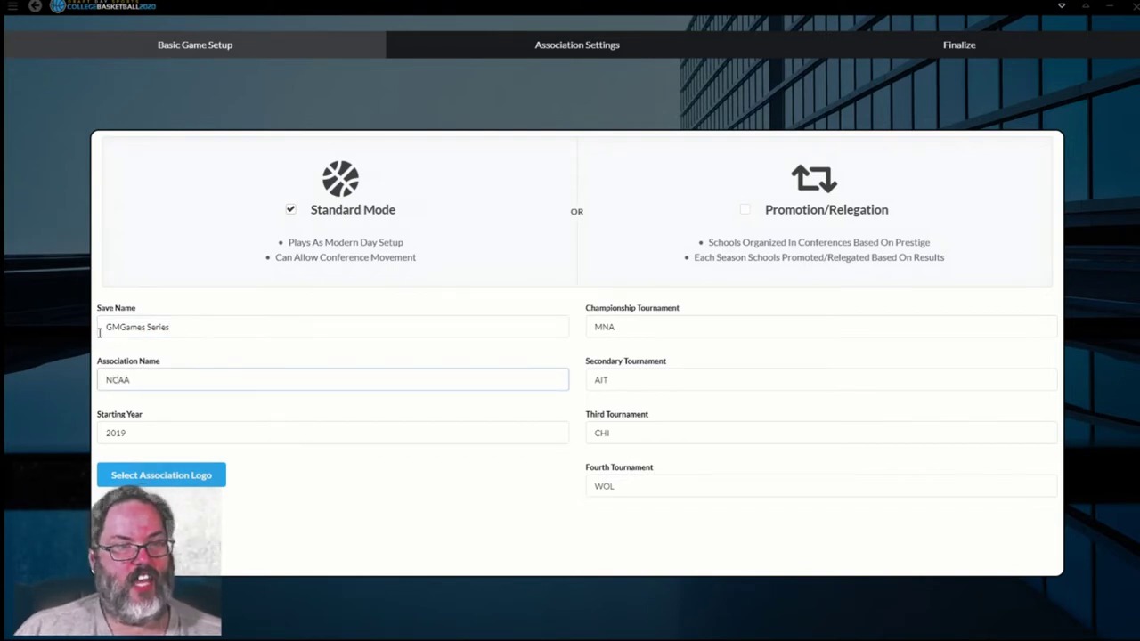
left_click(155, 437)
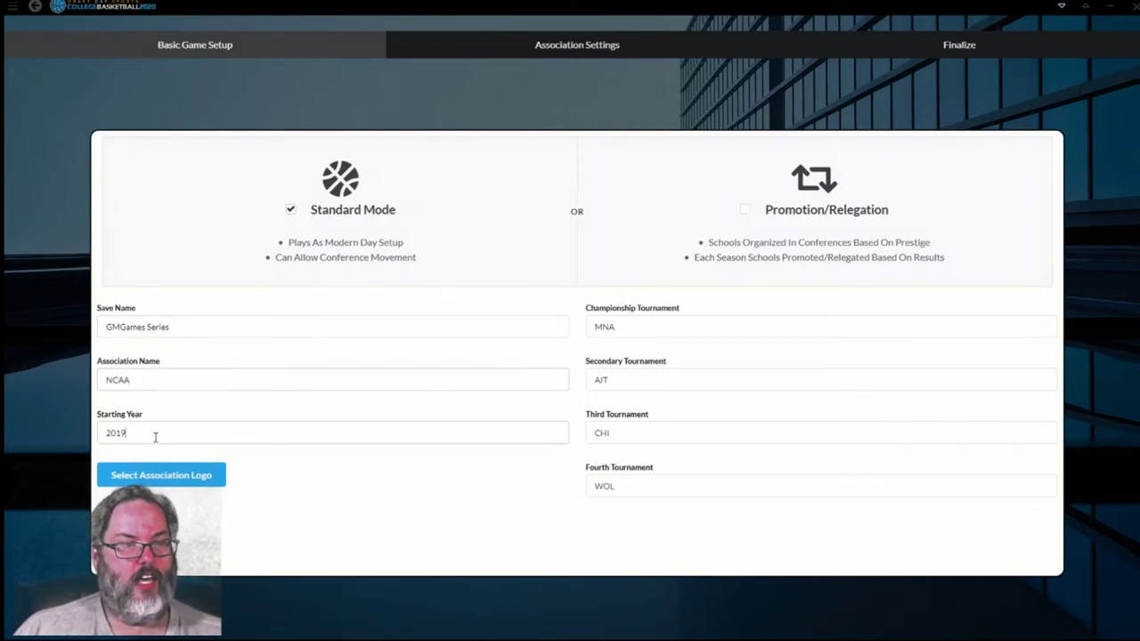
Name the four tournaments NCAA, NIT, CIT and CBI, then open the association logo chooser.
double_click(629, 326)
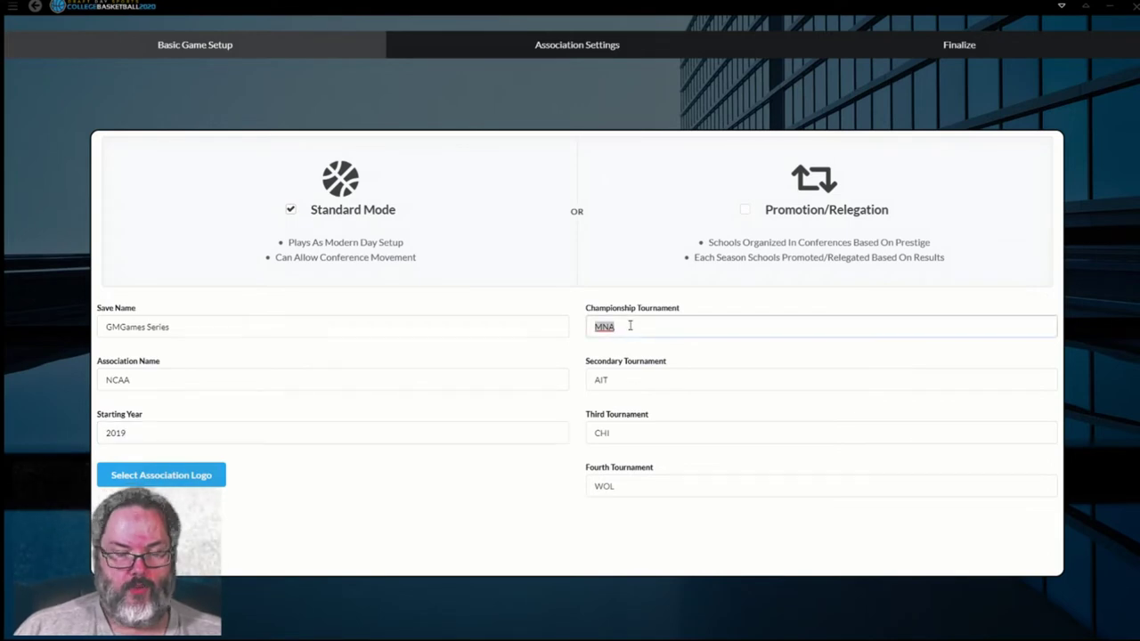
type("NCAA")
key("Tab")
type("NIT")
key("Tab")
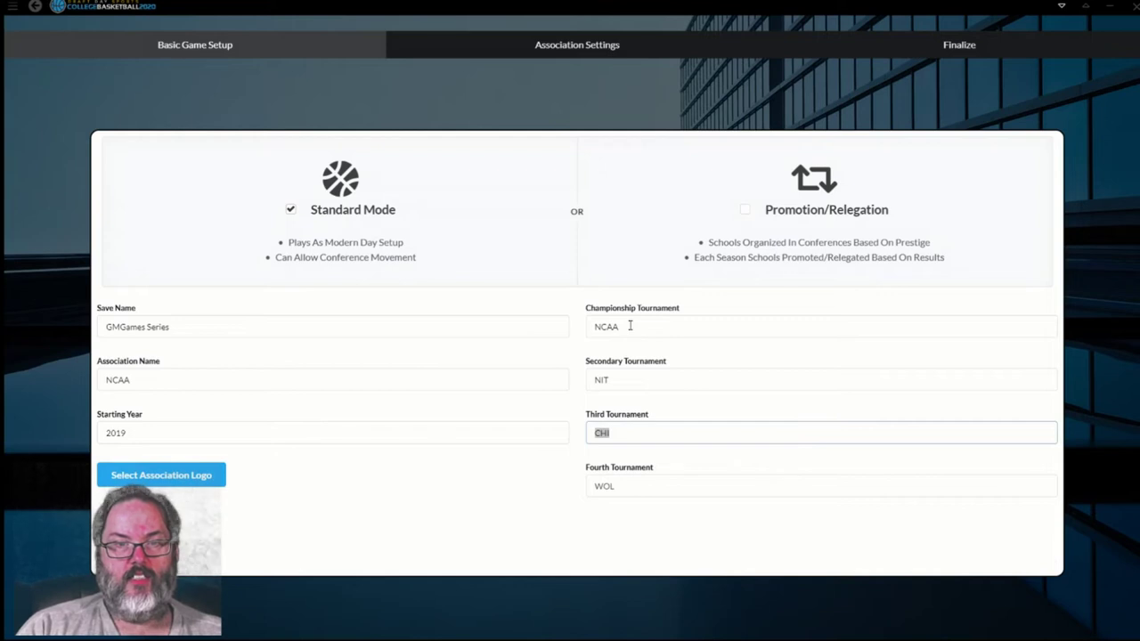
type("C")
key("Tab")
type("C")
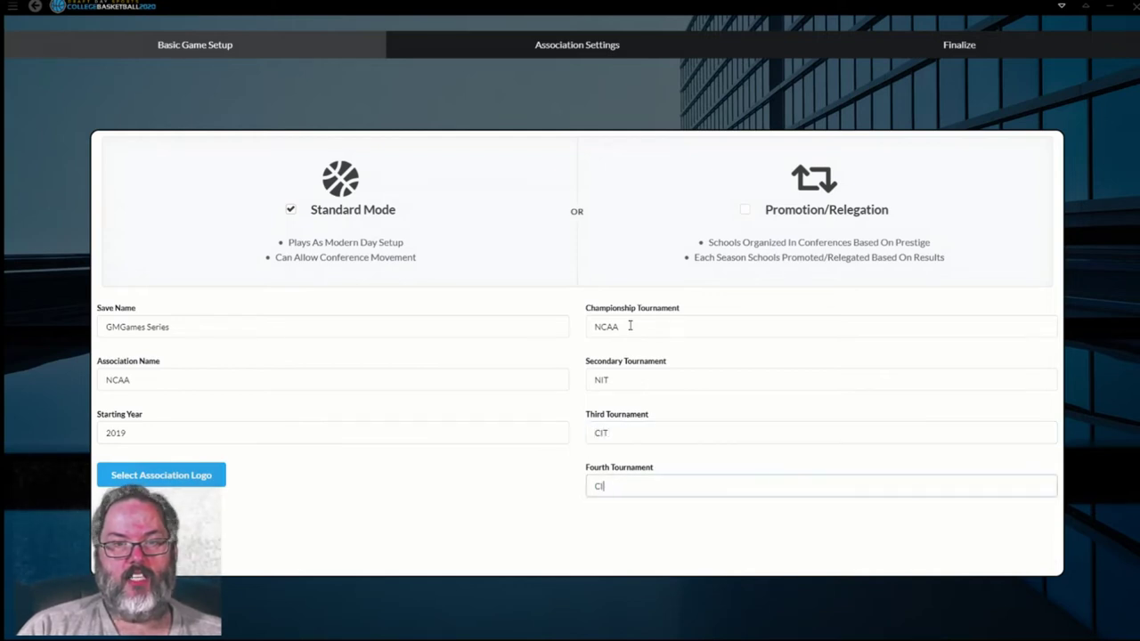
type("BI")
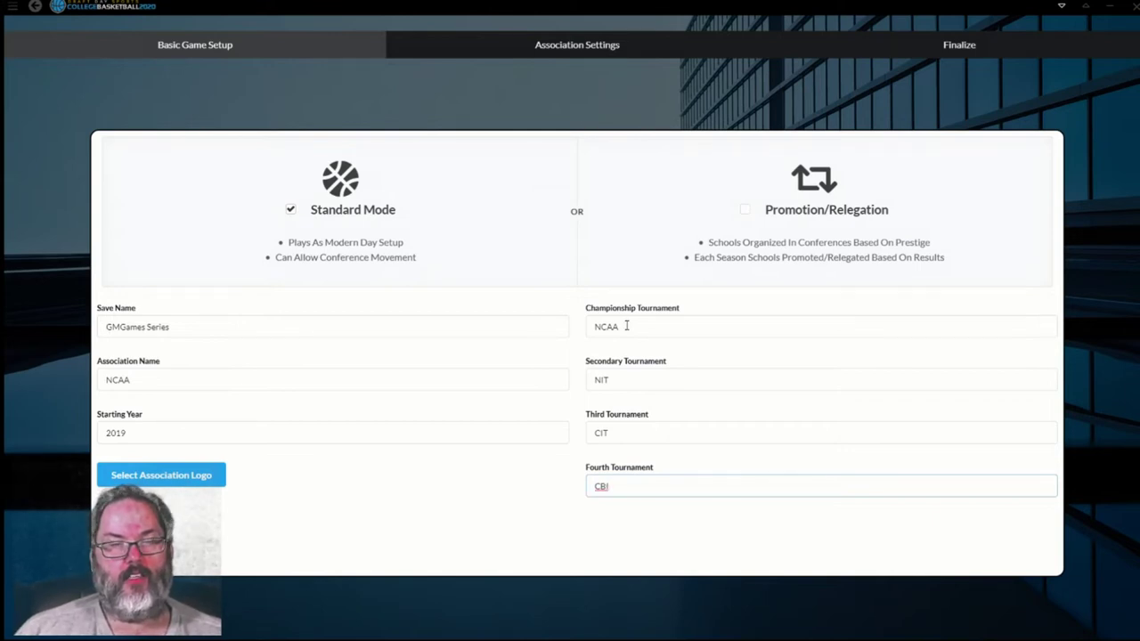
left_click(165, 475)
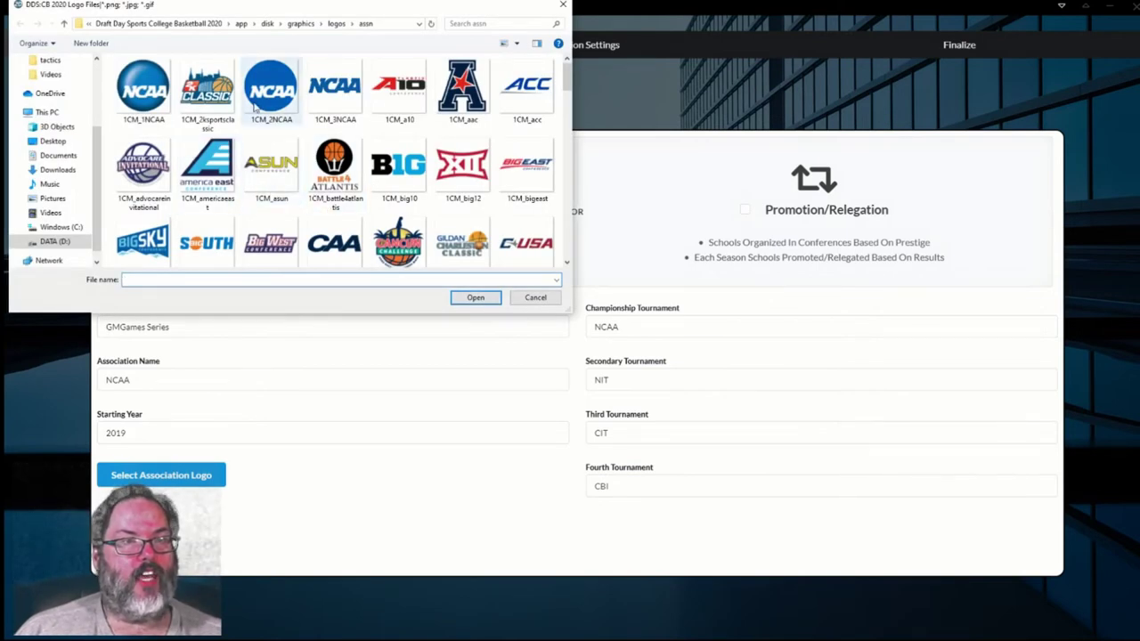
Use the 1CM_1NCAA image as the association logo.
left_click(143, 89)
left_click(469, 301)
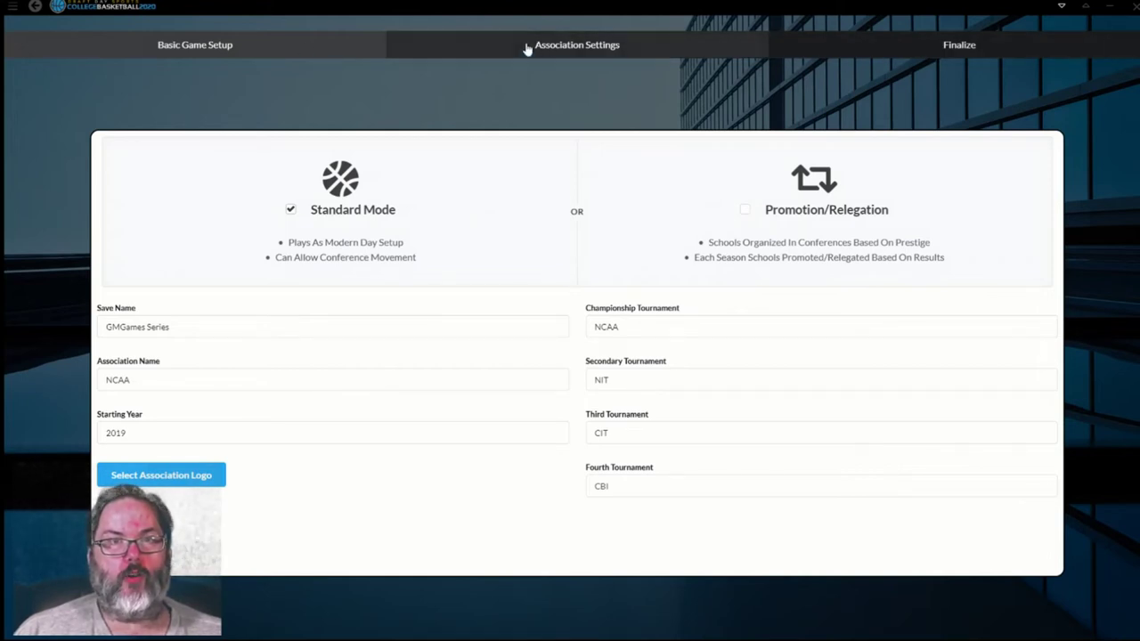
In Association Settings, enable Use Custom File to bring up the import file chooser.
left_click(477, 51)
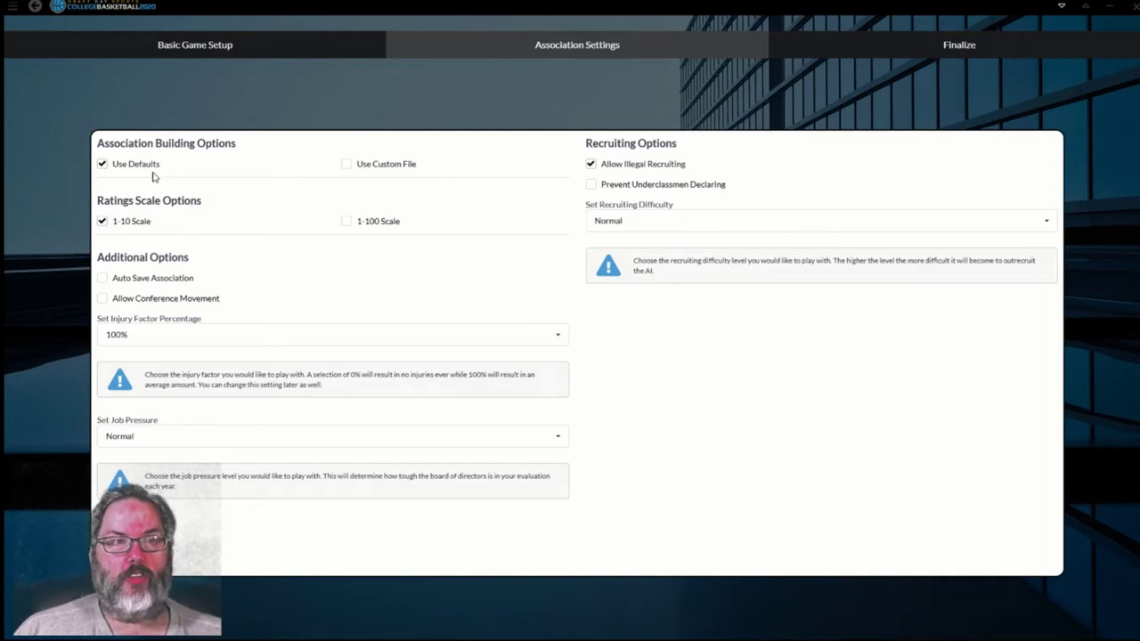
left_click(346, 168)
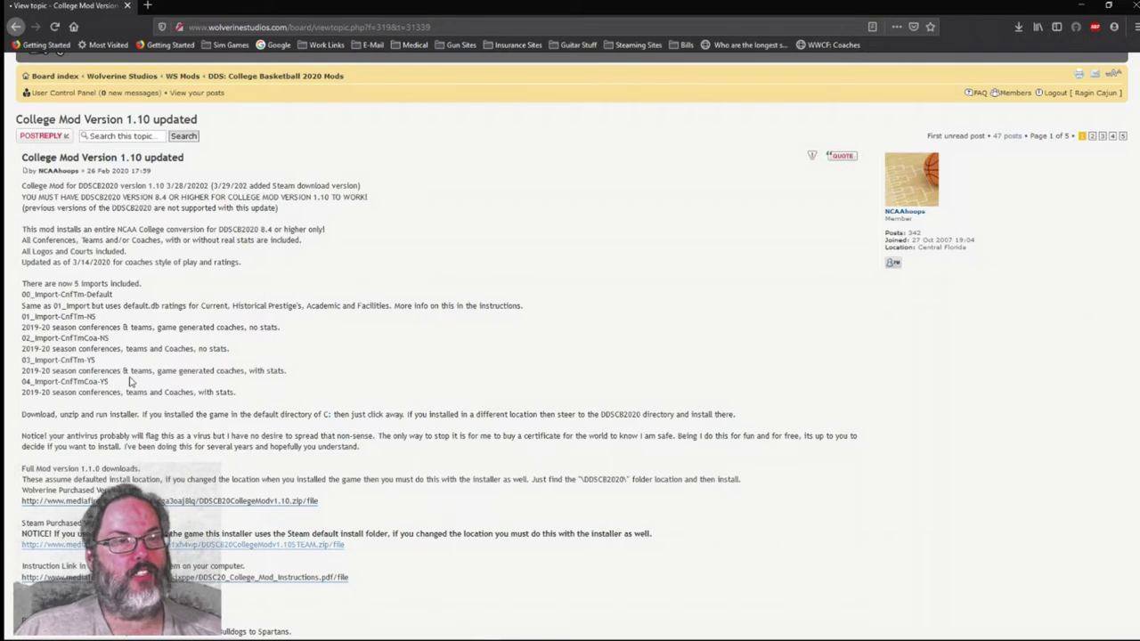
Load 04_Import-CnfTmCoa-YS as the association's custom import file.
key("alt+Tab")
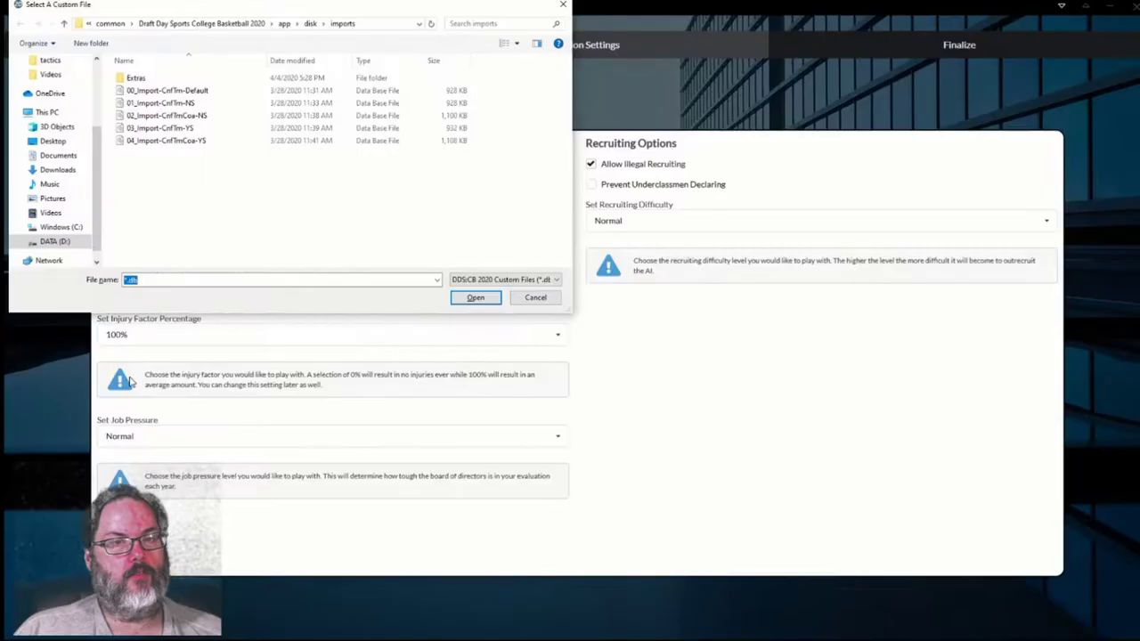
left_click(175, 144)
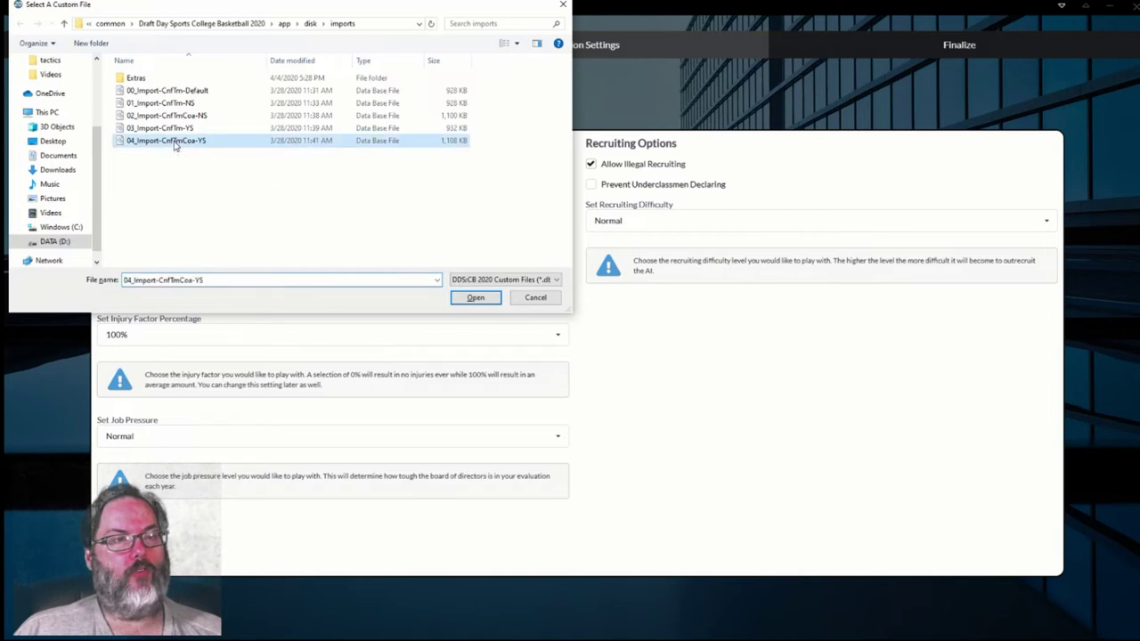
left_click(479, 301)
left_click(480, 303)
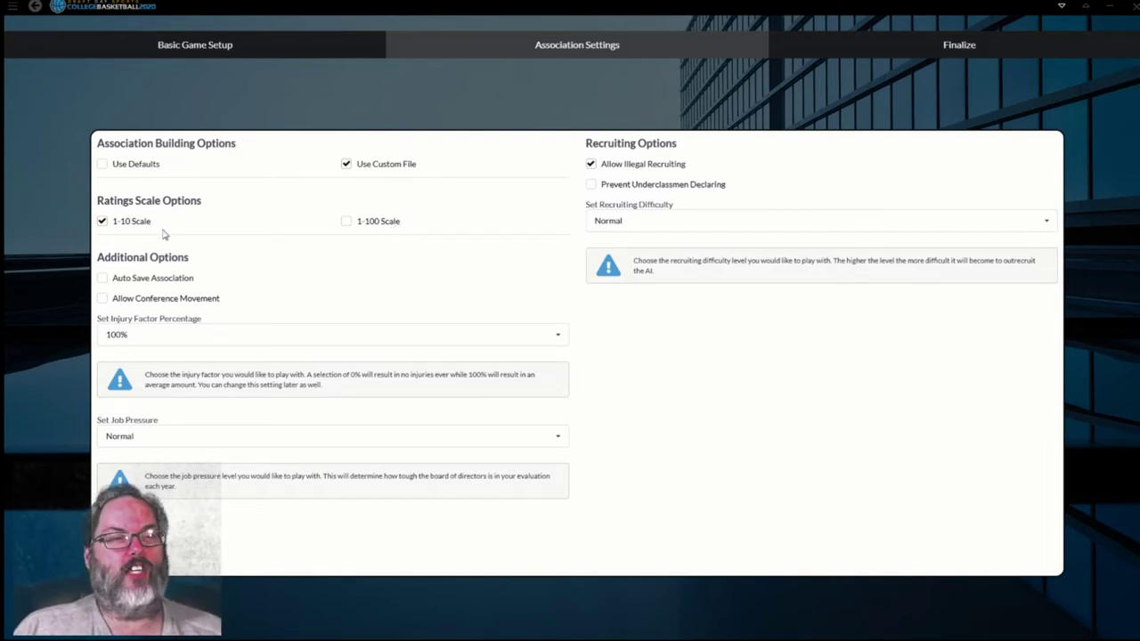
left_click(102, 300)
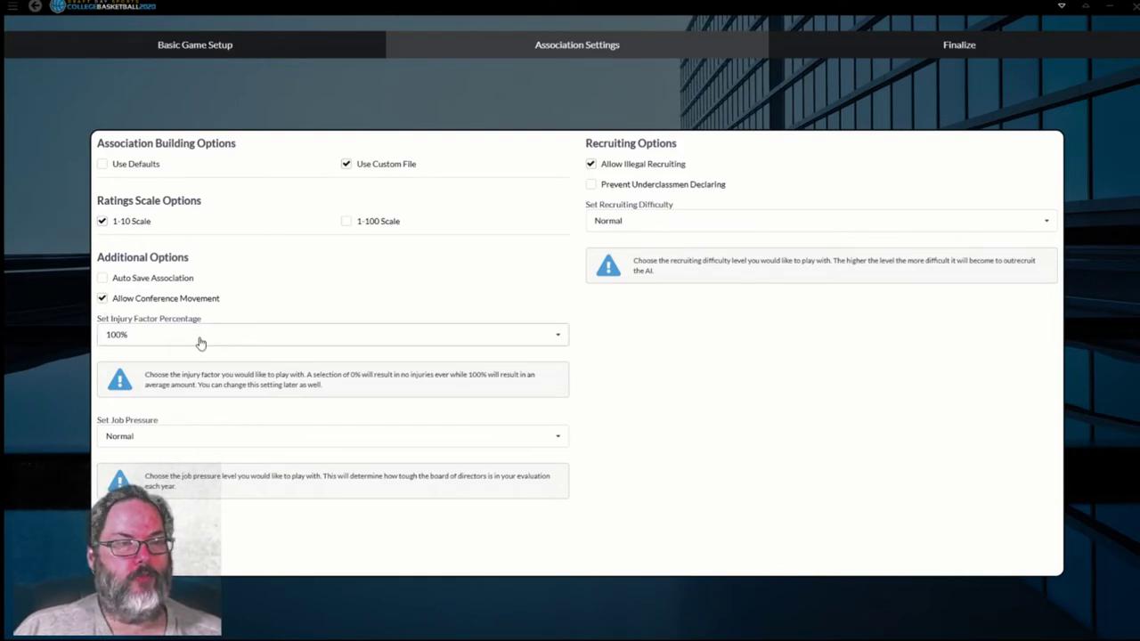
left_click(191, 344)
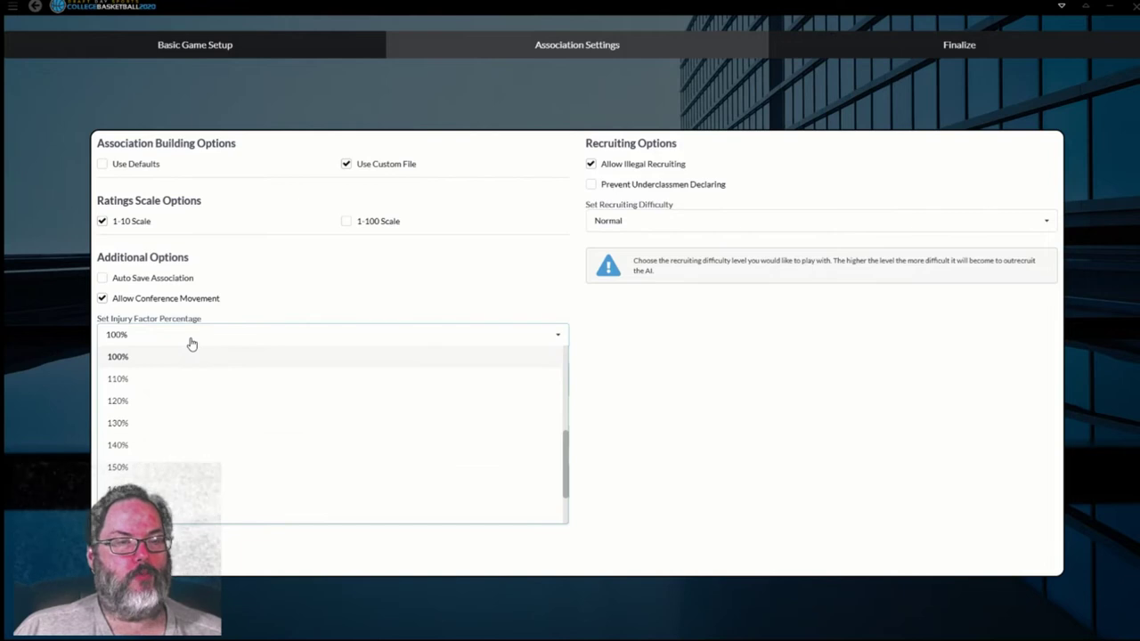
left_click(191, 344)
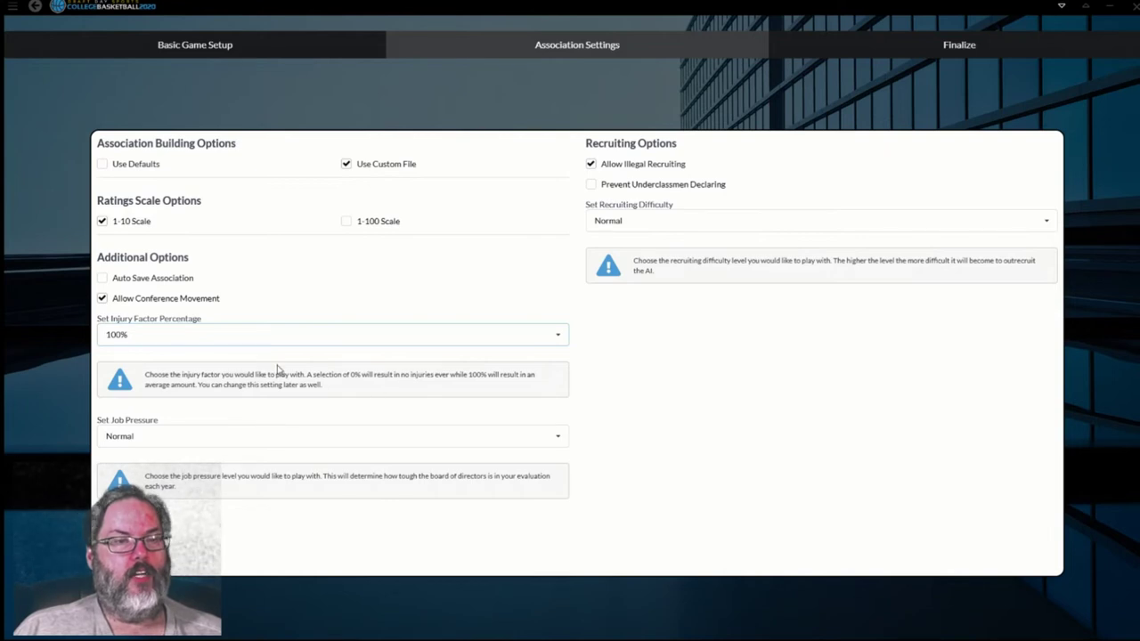
left_click(250, 343)
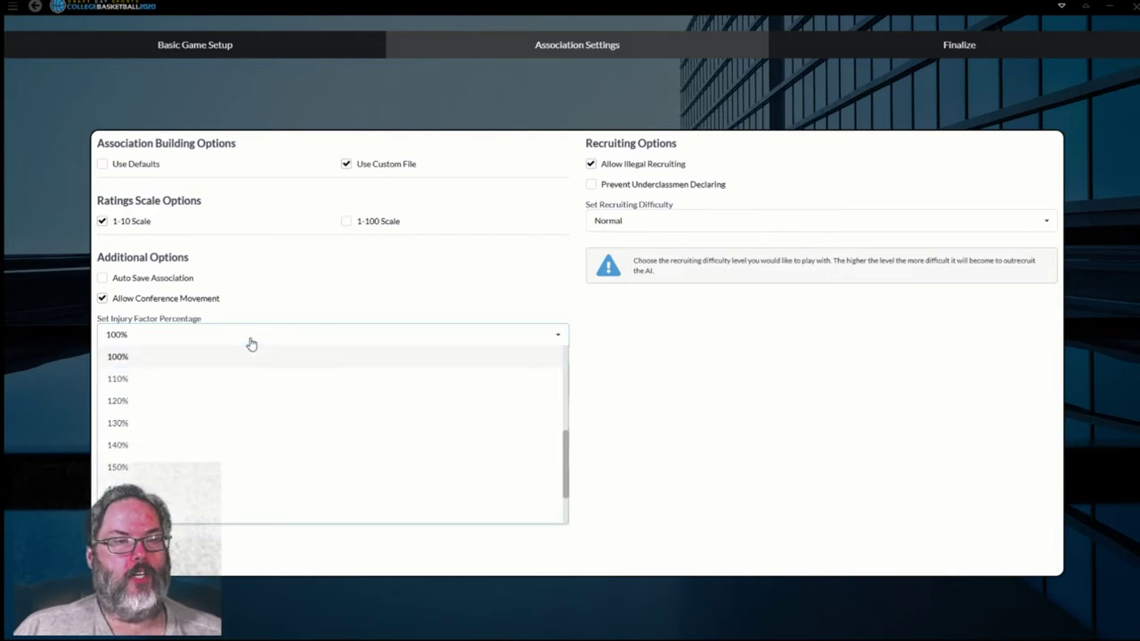
left_click(251, 343)
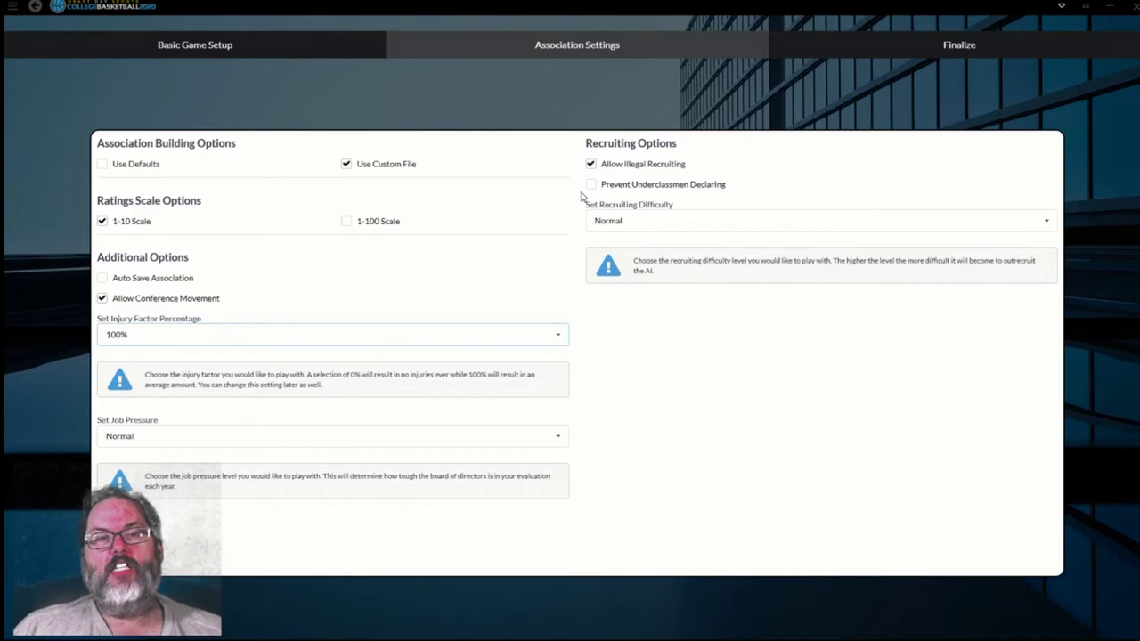
Prevent underclassmen declaring, keep Recruiting Difficulty at Normal, and finalize the association settings.
left_click(591, 184)
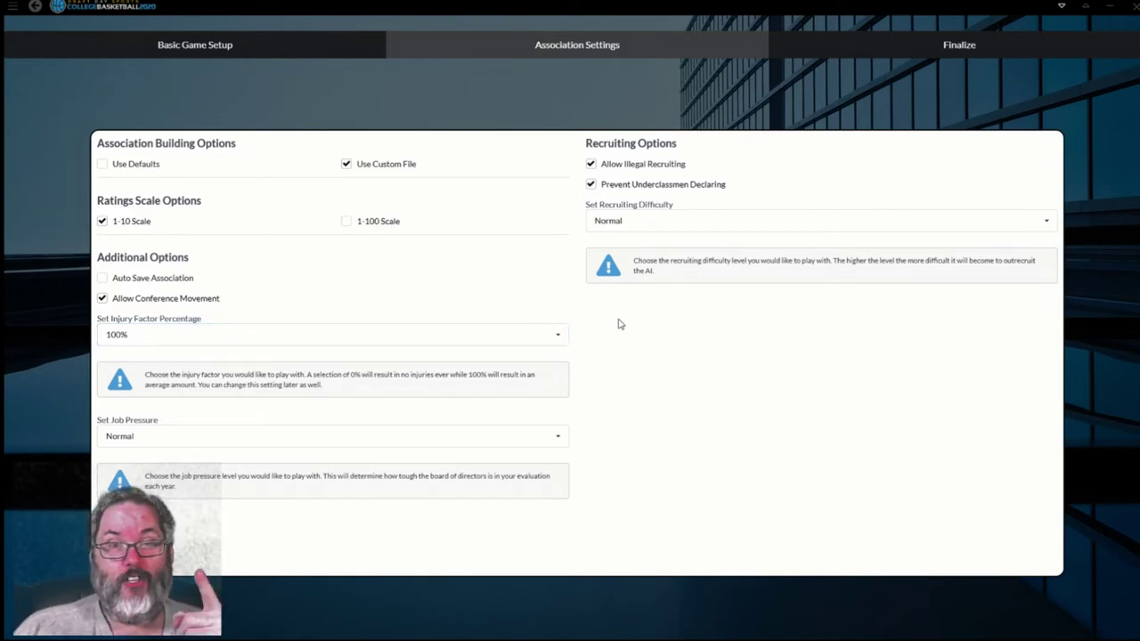
left_click(668, 228)
left_click(668, 226)
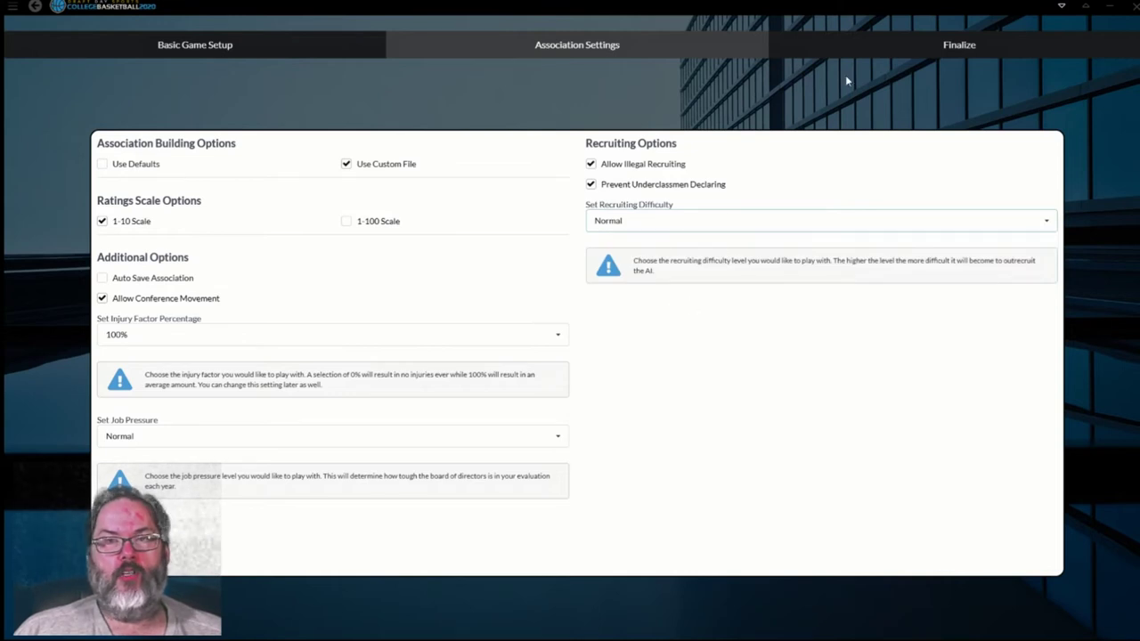
left_click(945, 56)
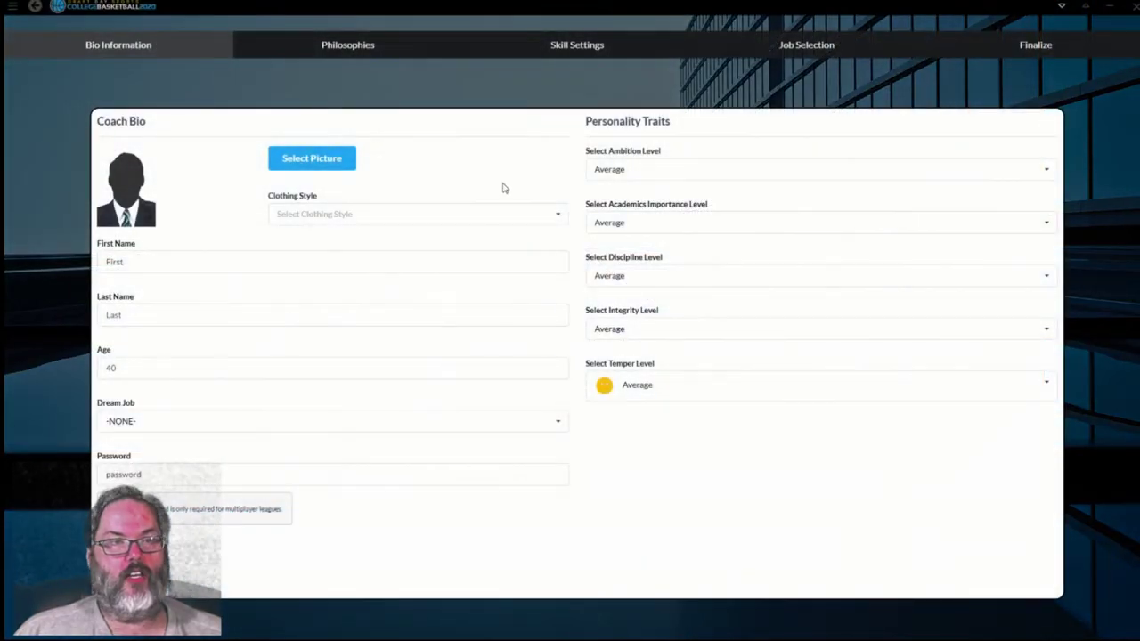
Choose face 38 from the coaches face folder as the coach's picture.
left_click(294, 168)
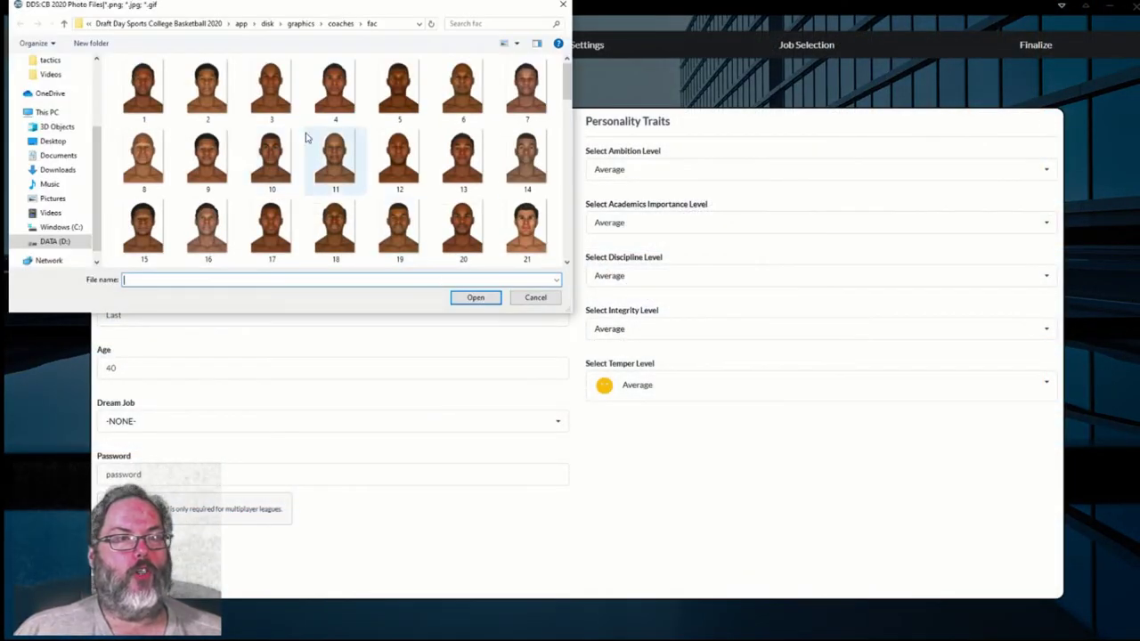
left_click(533, 300)
left_click(309, 157)
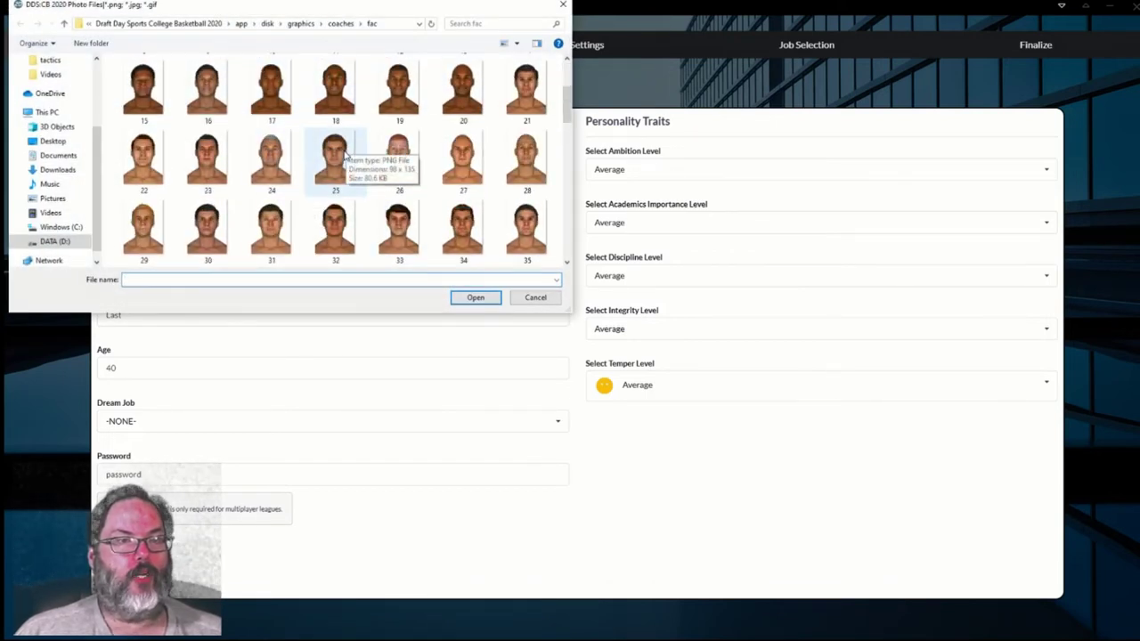
scroll(347, 159, "down", 2)
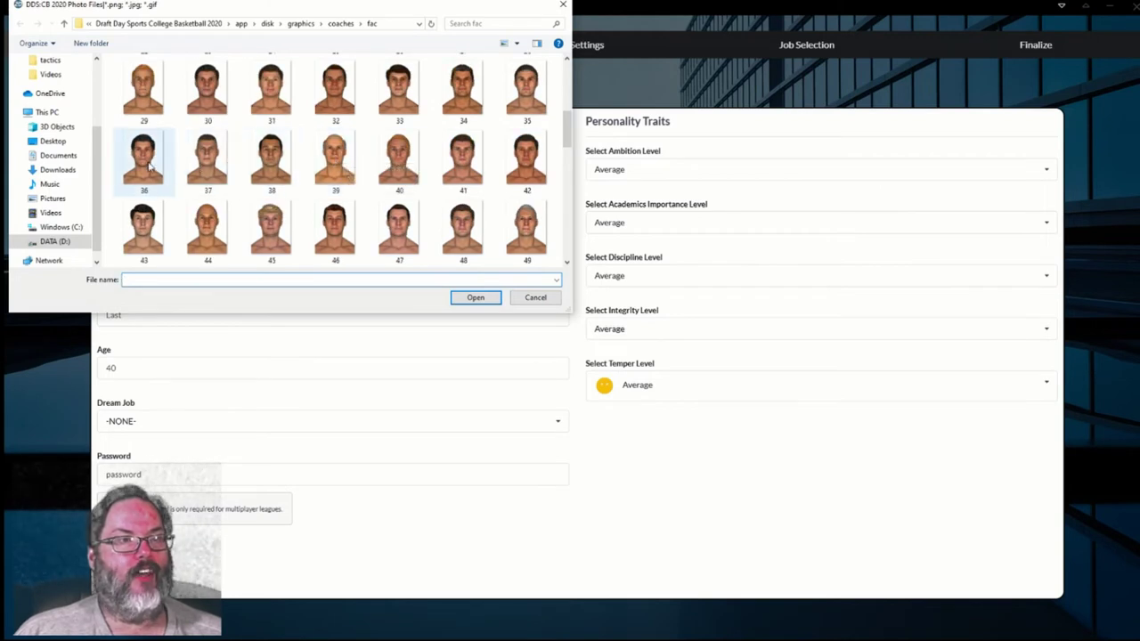
left_click(279, 172)
Confirm face 38 as the portrait and set the coach's clothing style to 24.
left_click(476, 297)
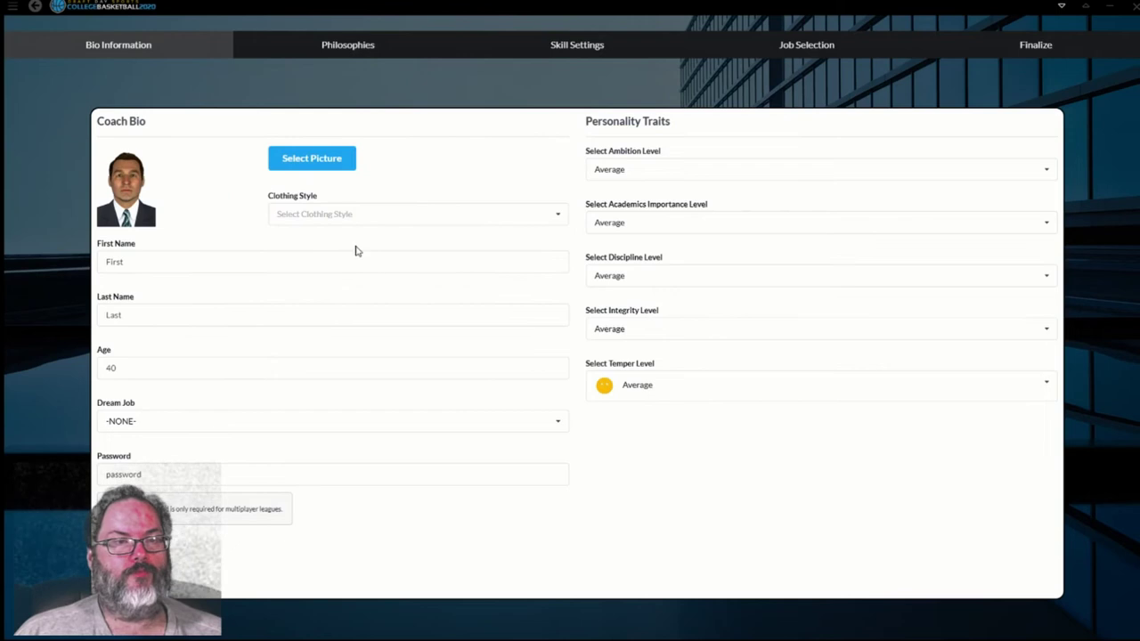
left_click(319, 221)
scroll(342, 309, "down", 6)
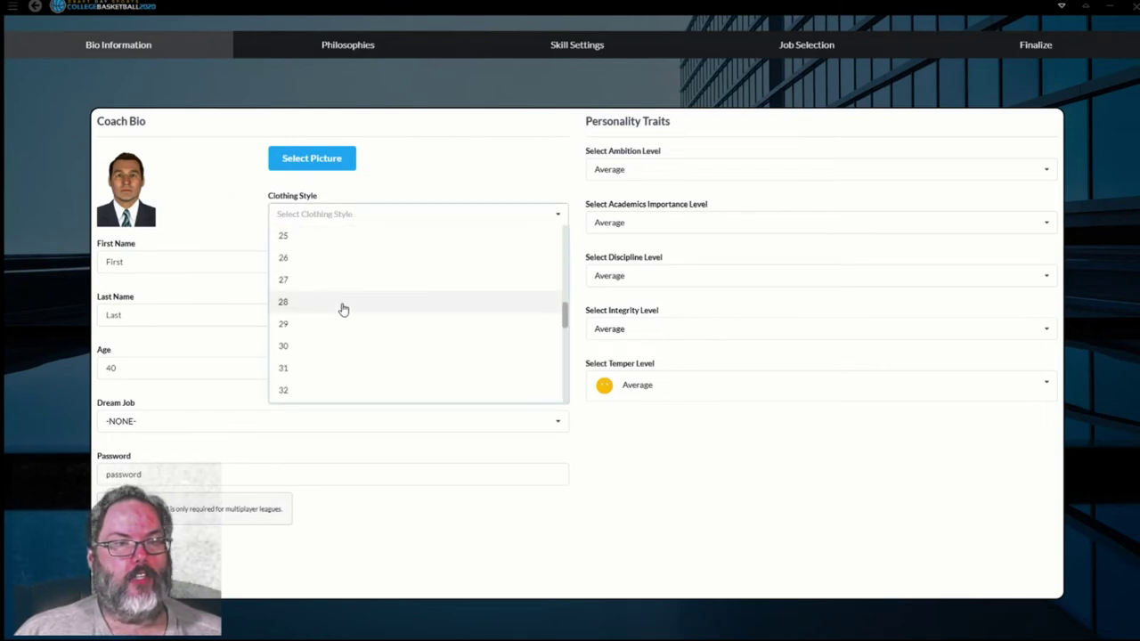
scroll(304, 303, "up", 1)
left_click(296, 271)
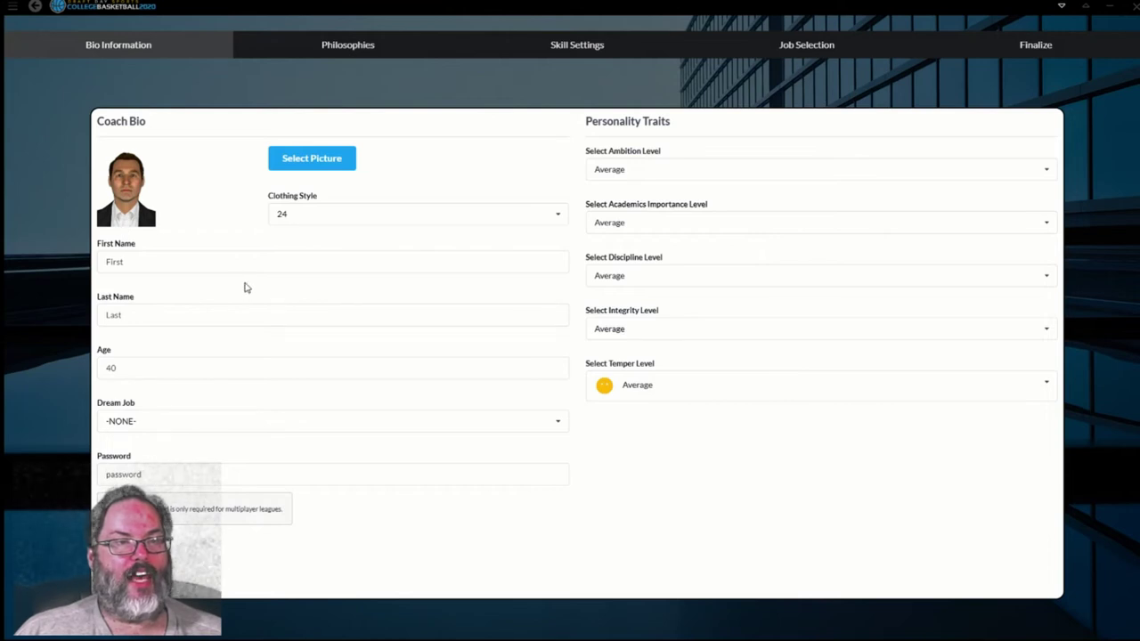
Enter the coach's first and last name and set the age to 35.
left_click(149, 262)
type("Rag")
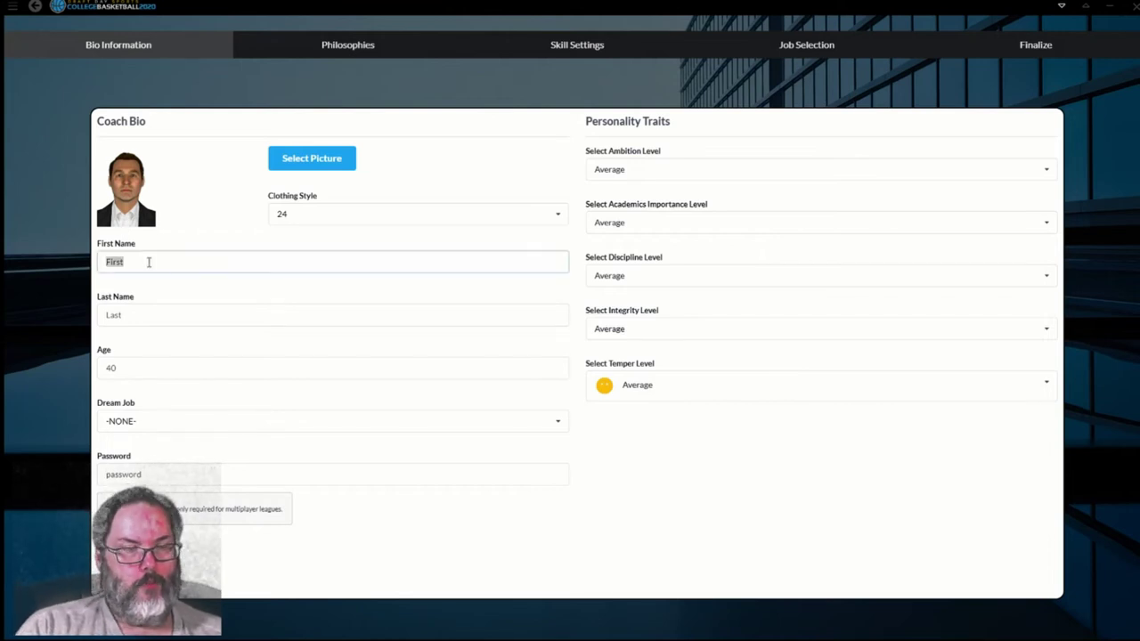
type("in")
key("Tab")
type("Cajun")
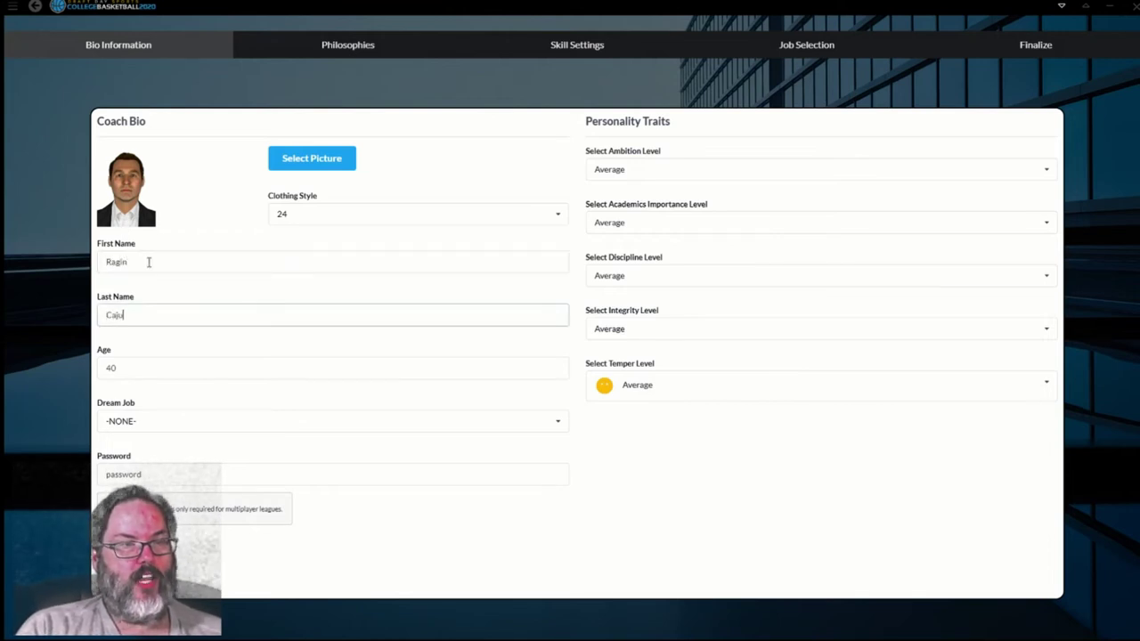
key("Tab")
type("35")
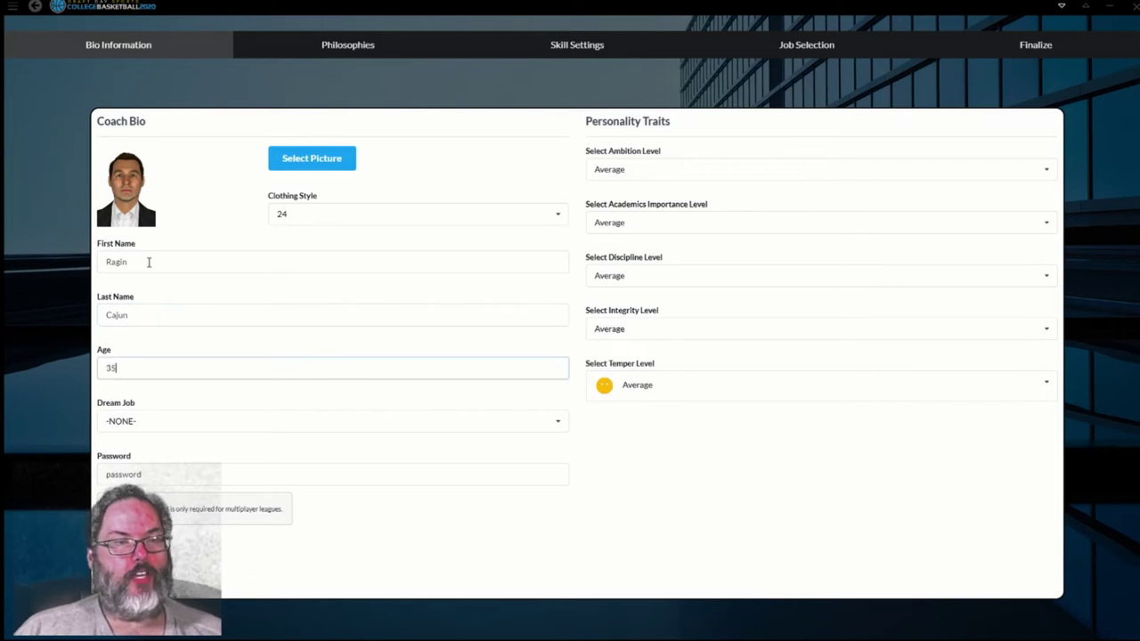
key("Tab")
key("Tab")
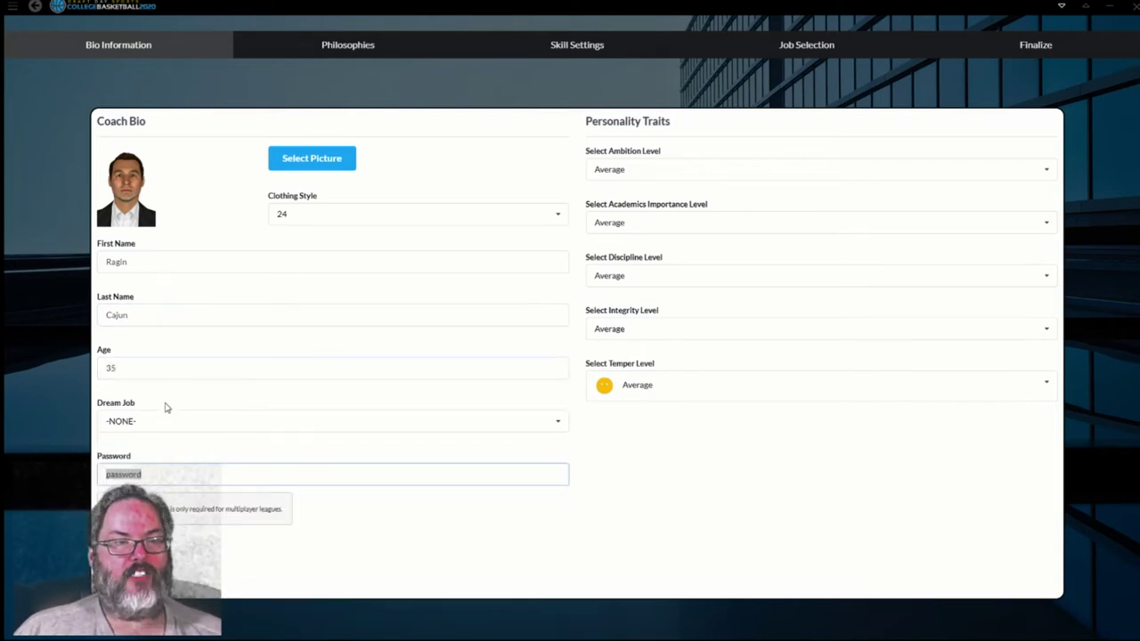
Pick Michigan Wolverines from the Dream Job team list.
left_click(166, 425)
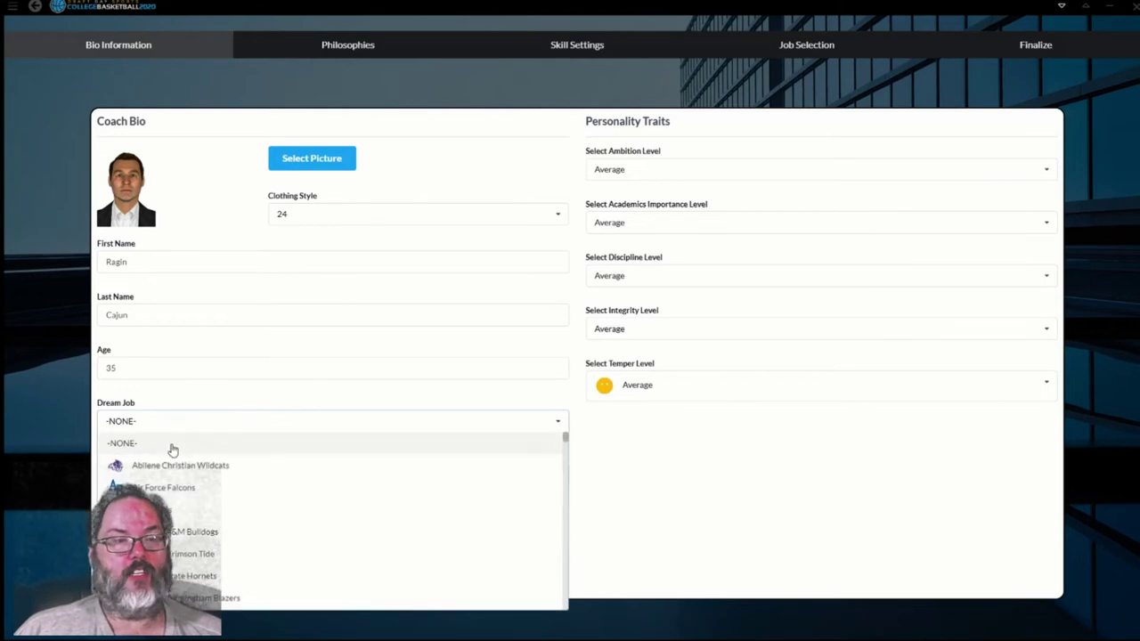
scroll(227, 497, "down", 3)
scroll(229, 497, "down", 5)
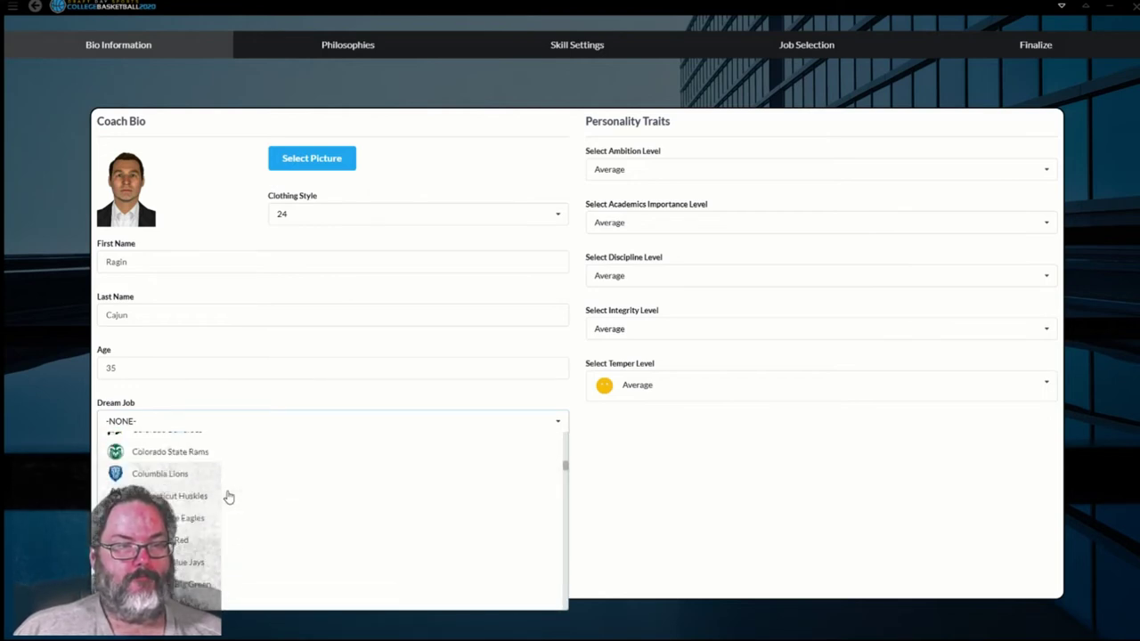
scroll(229, 497, "down", 8)
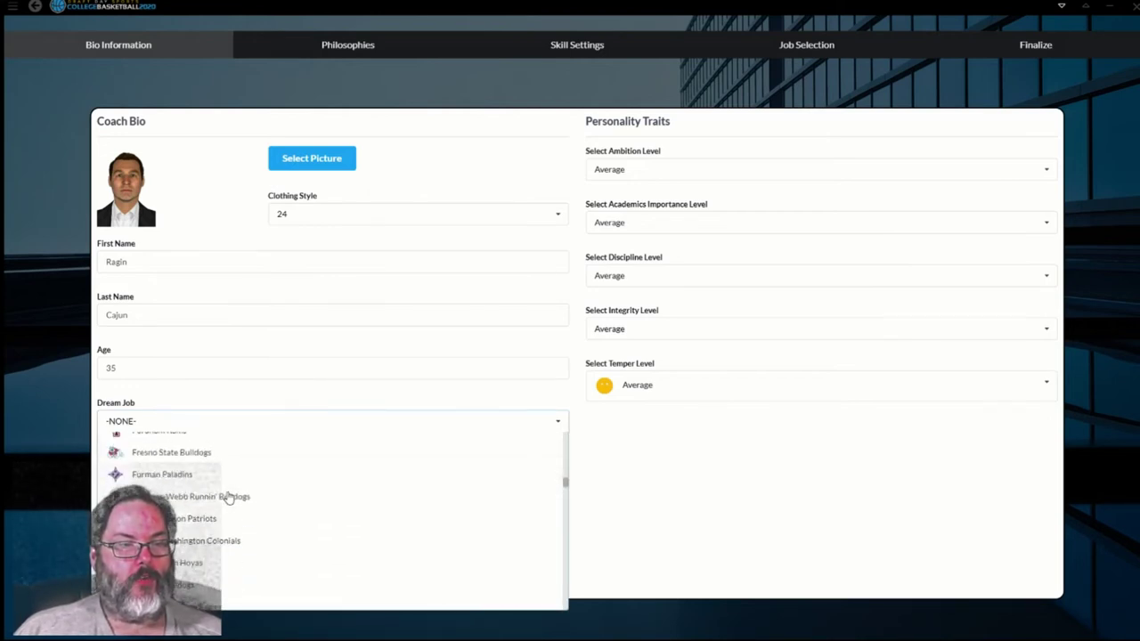
scroll(229, 498, "down", 1)
scroll(229, 497, "down", 5)
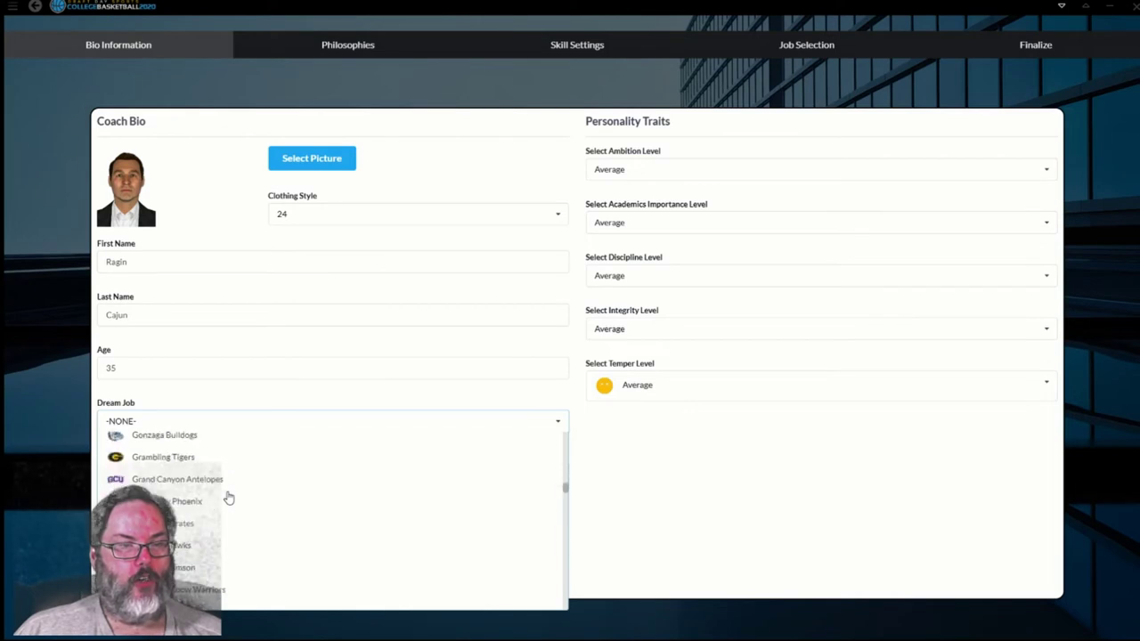
scroll(229, 497, "down", 6)
scroll(229, 497, "down", 8)
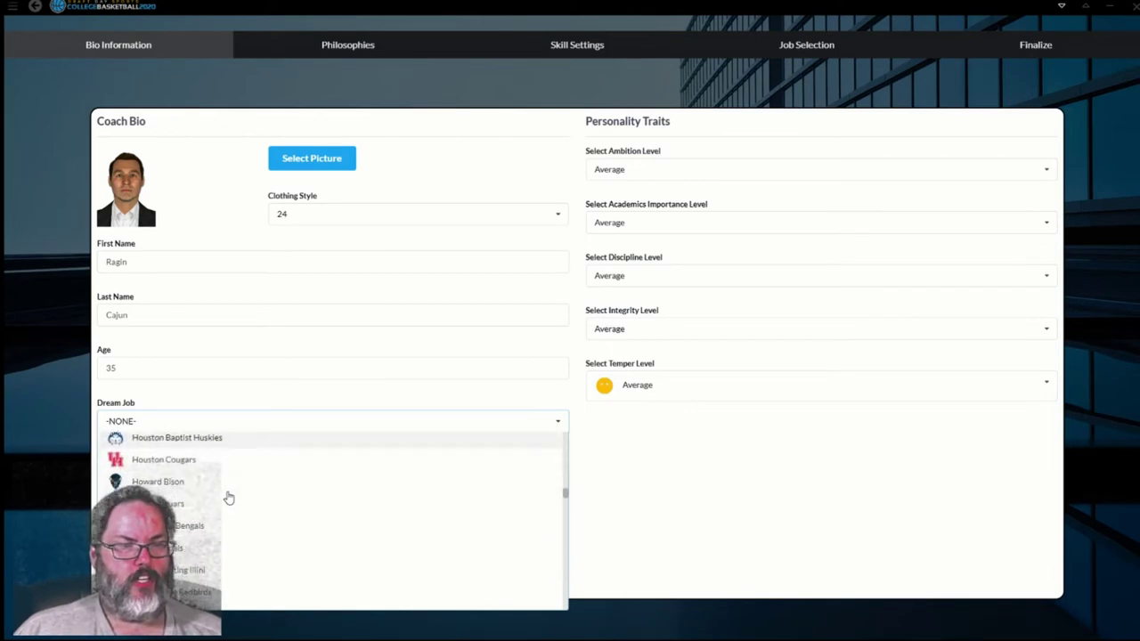
scroll(229, 497, "down", 14)
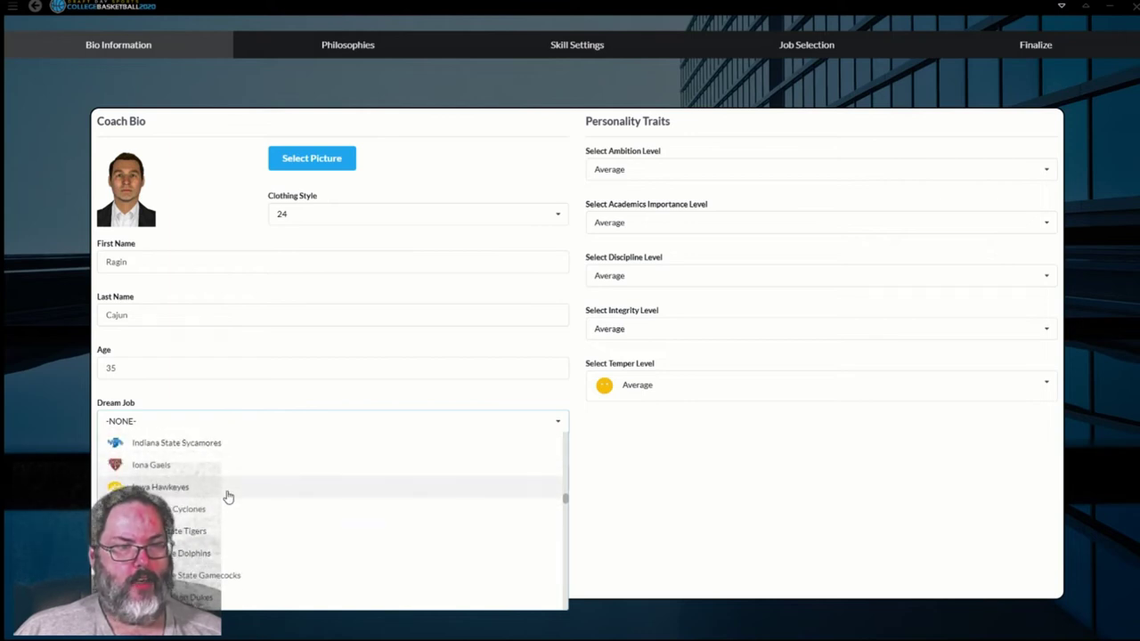
scroll(229, 498, "down", 16)
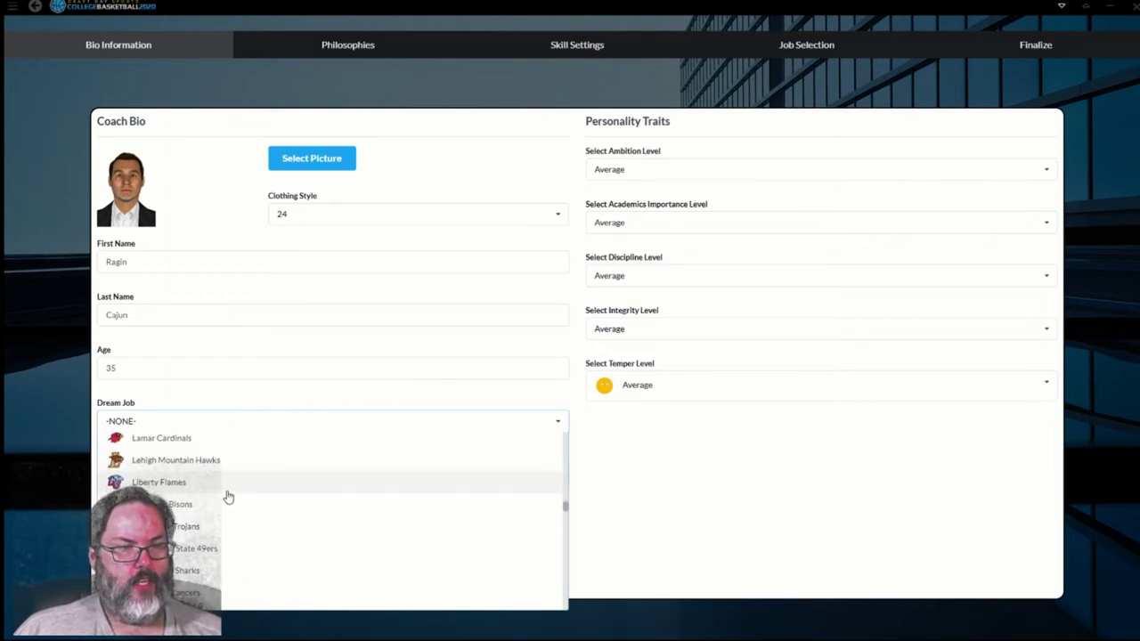
scroll(229, 497, "down", 17)
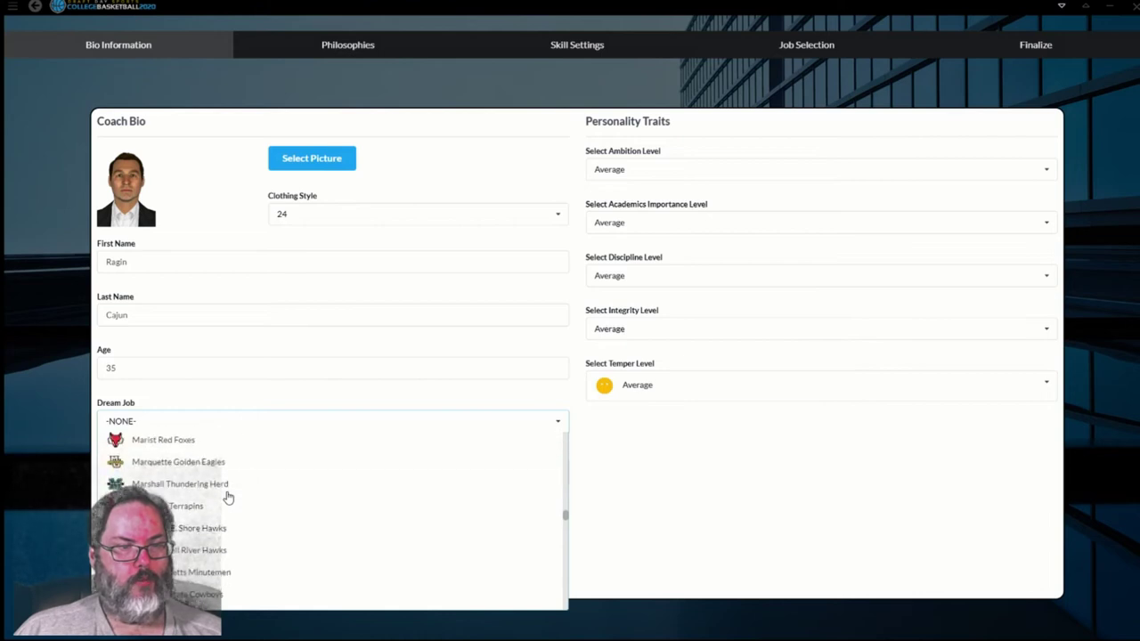
scroll(229, 497, "down", 4)
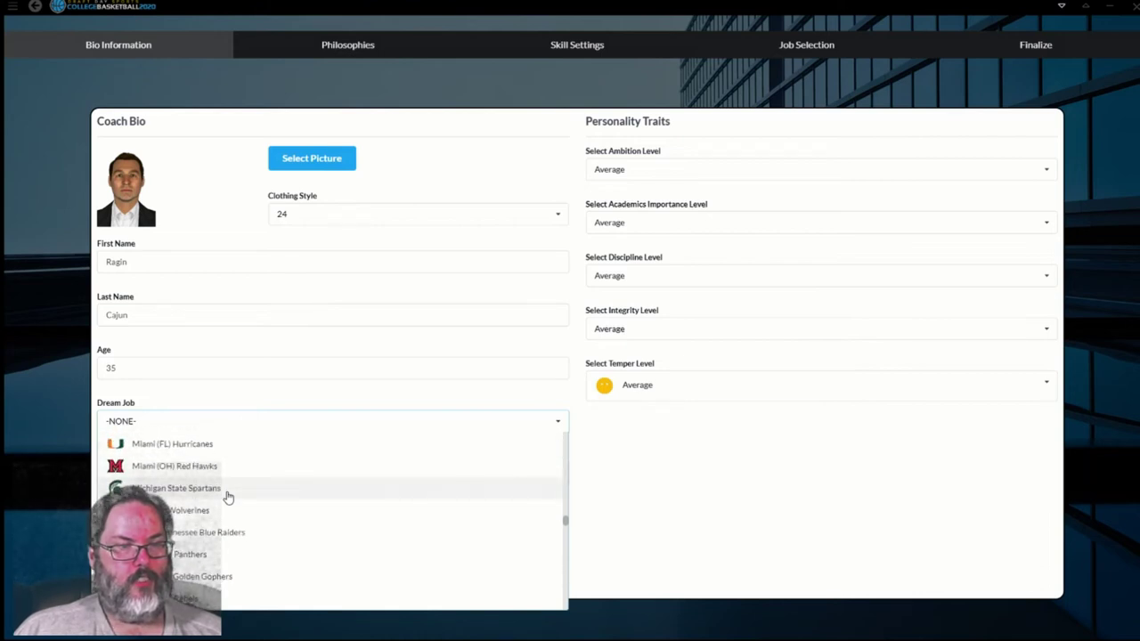
left_click(220, 512)
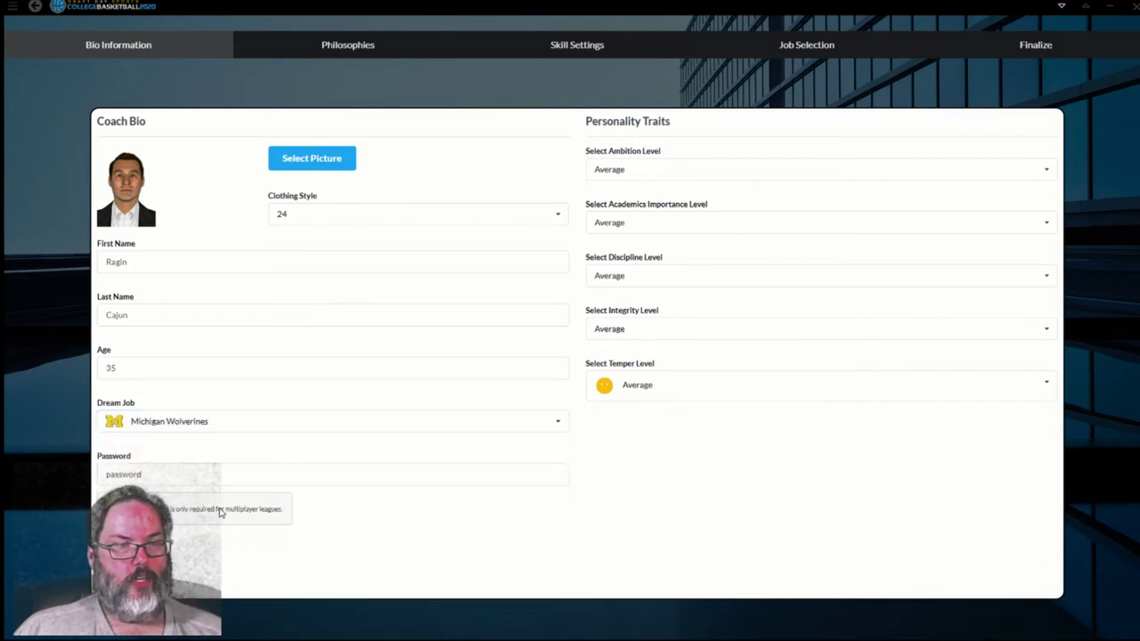
Set the coach's ambition and academics importance to High and discipline to Low.
left_click(659, 176)
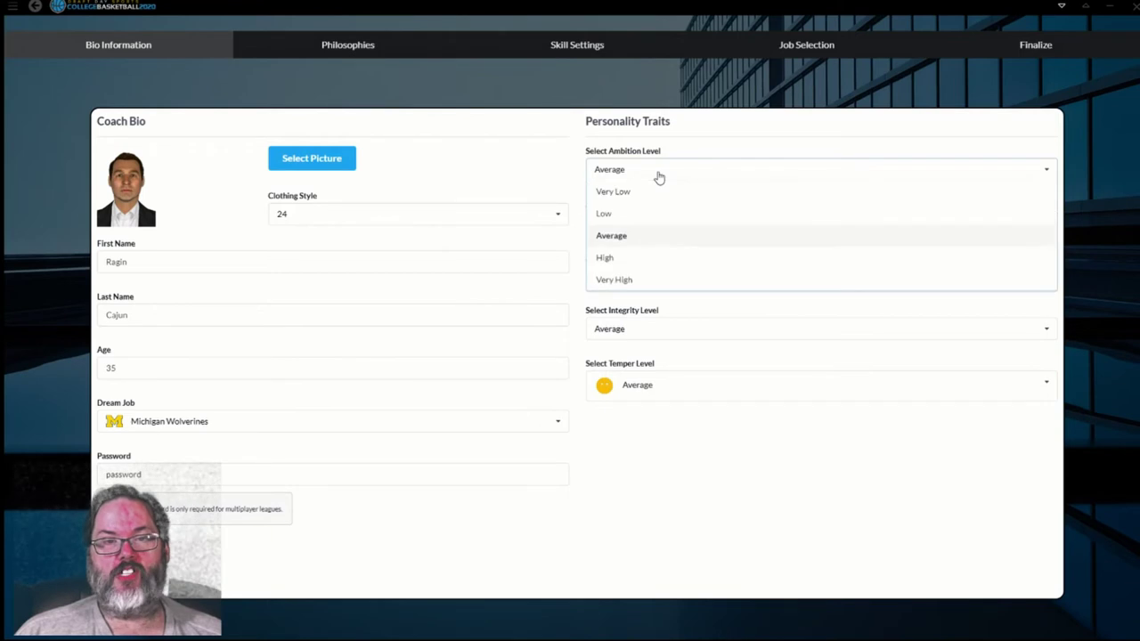
left_click(667, 267)
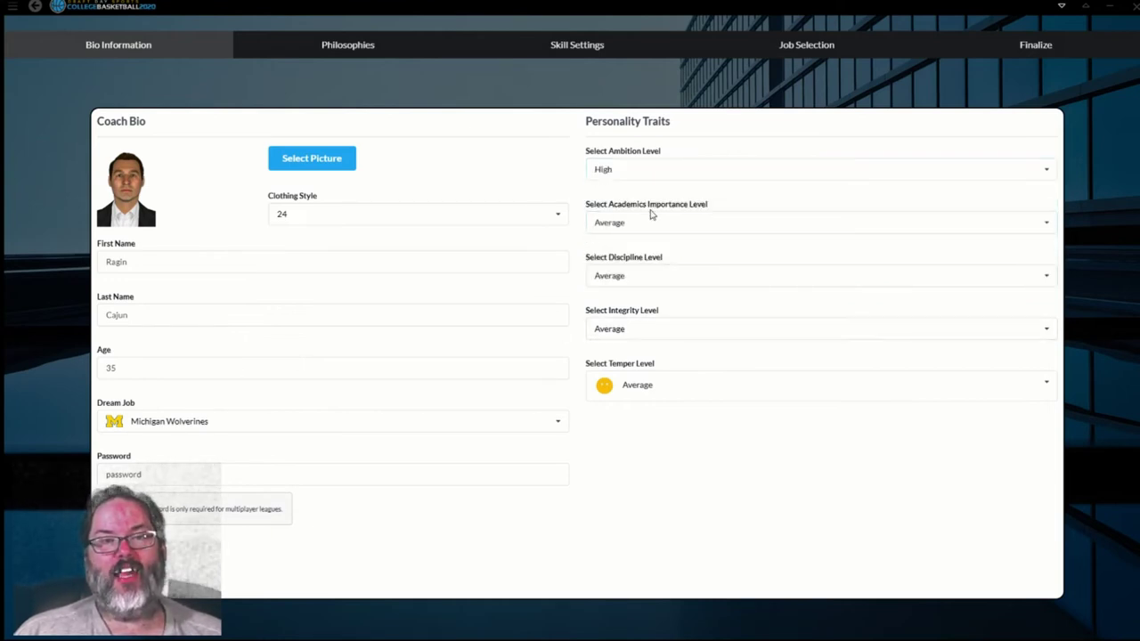
left_click(652, 230)
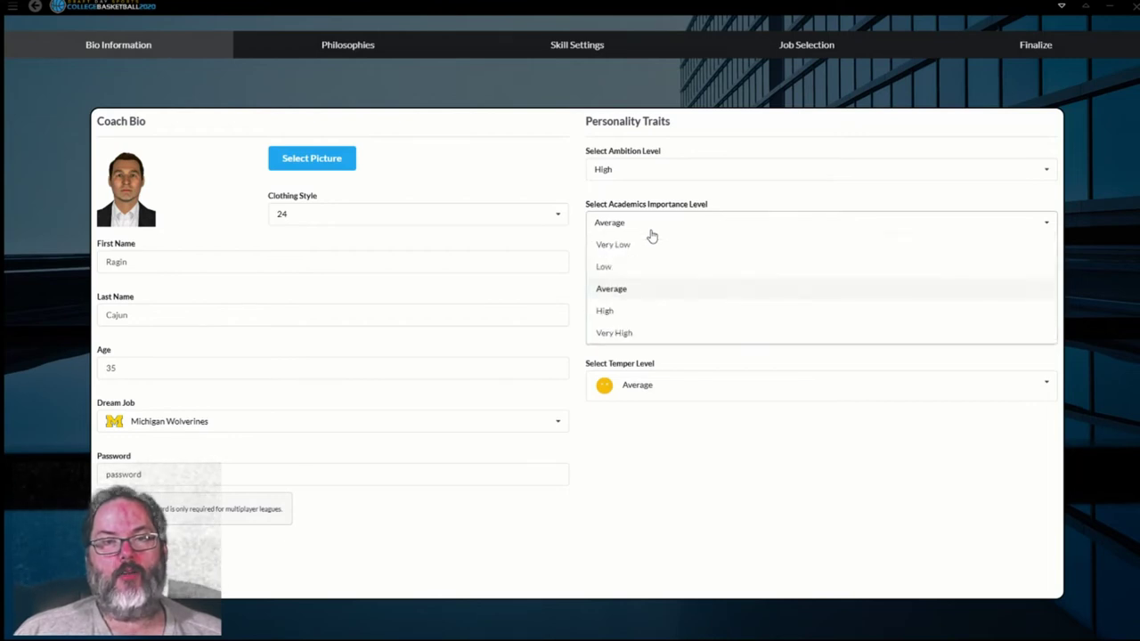
left_click(653, 310)
left_click(649, 282)
left_click(644, 323)
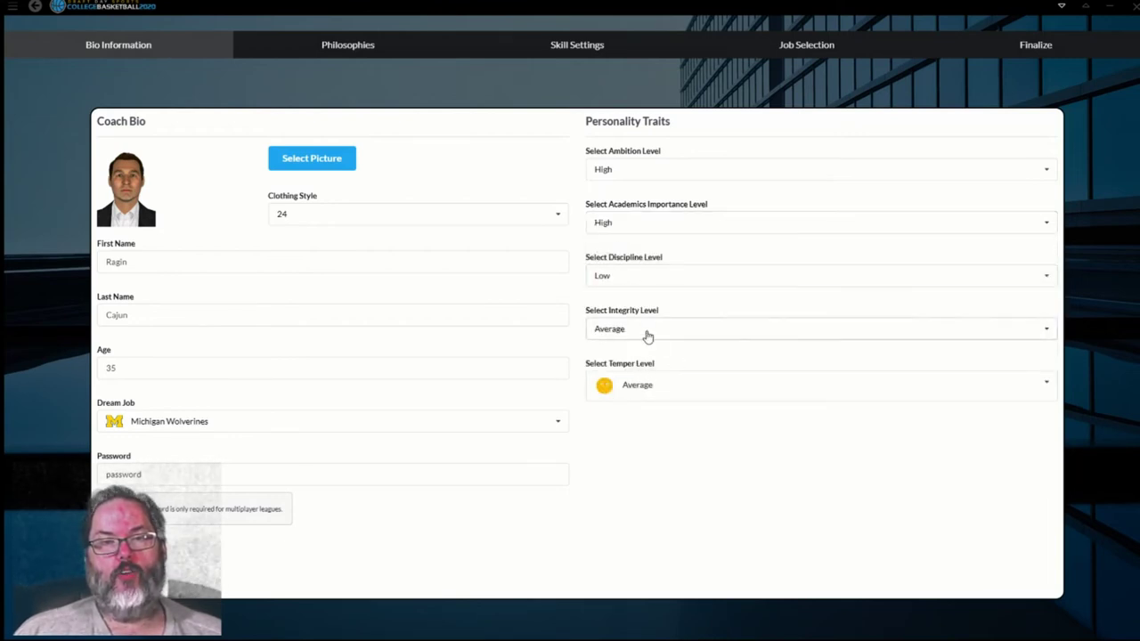
Set integrity to Very High and temper to High, then go to the Philosophies page.
left_click(647, 336)
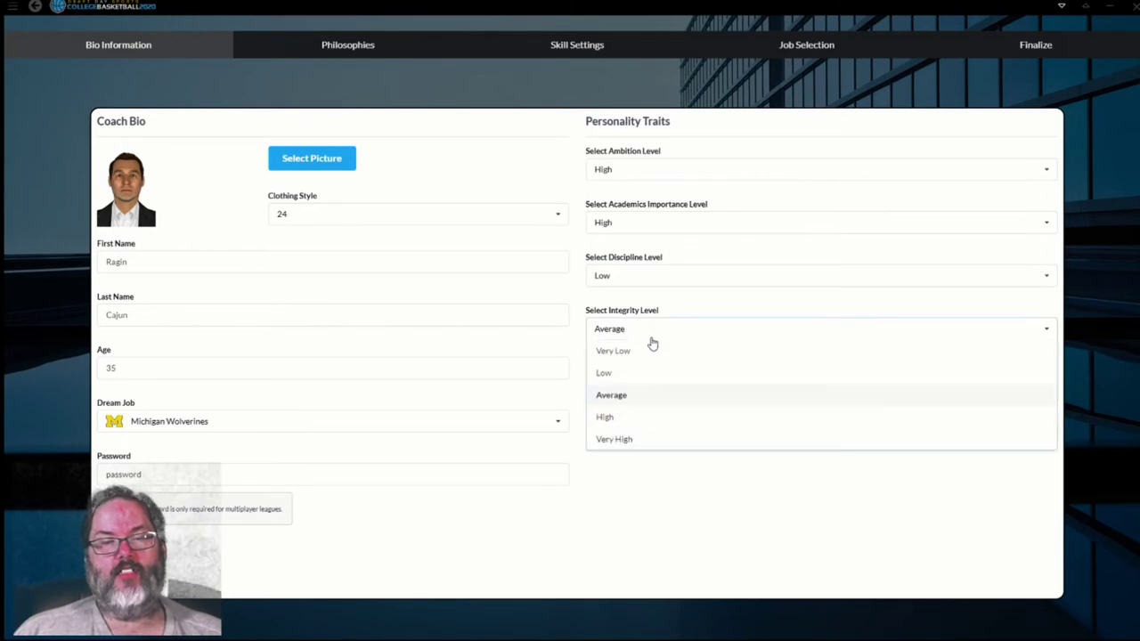
left_click(649, 438)
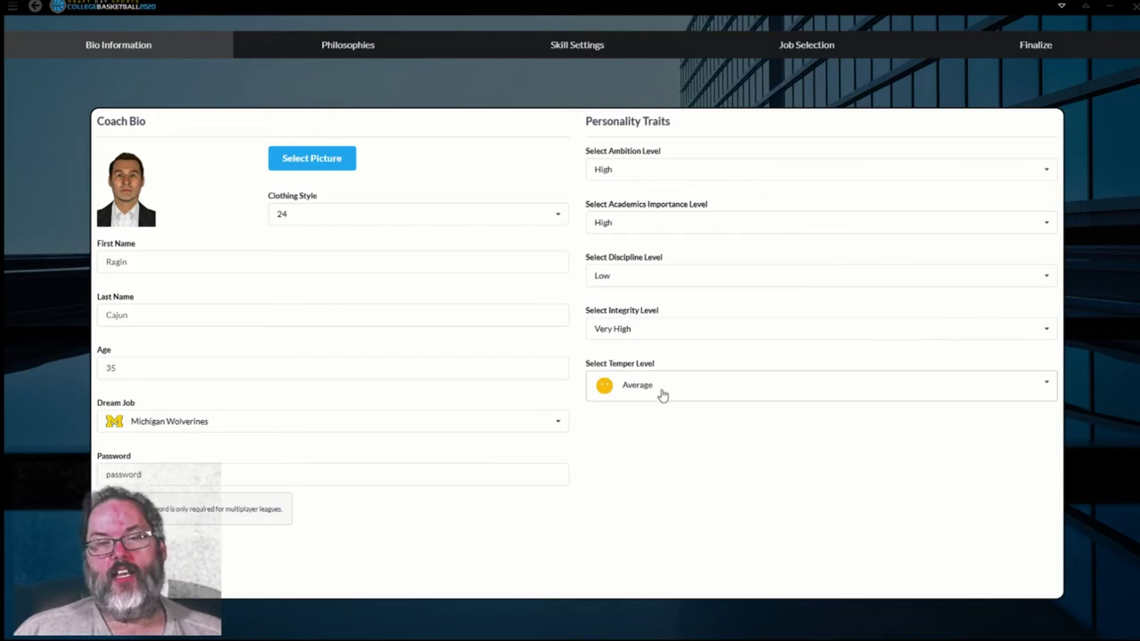
left_click(662, 394)
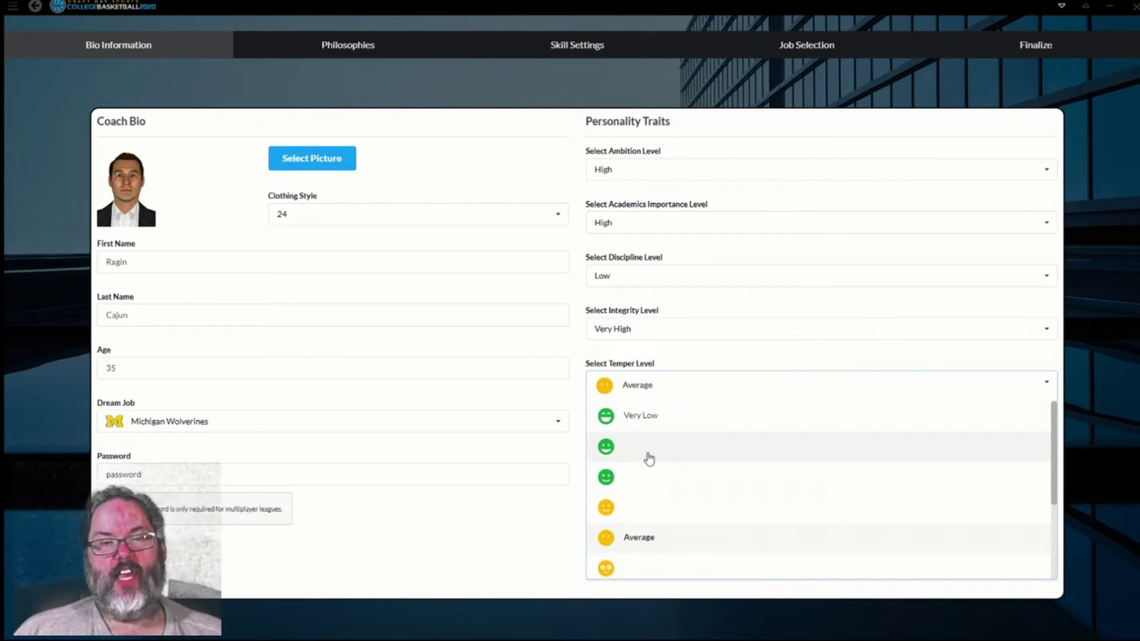
scroll(657, 481, "down", 2)
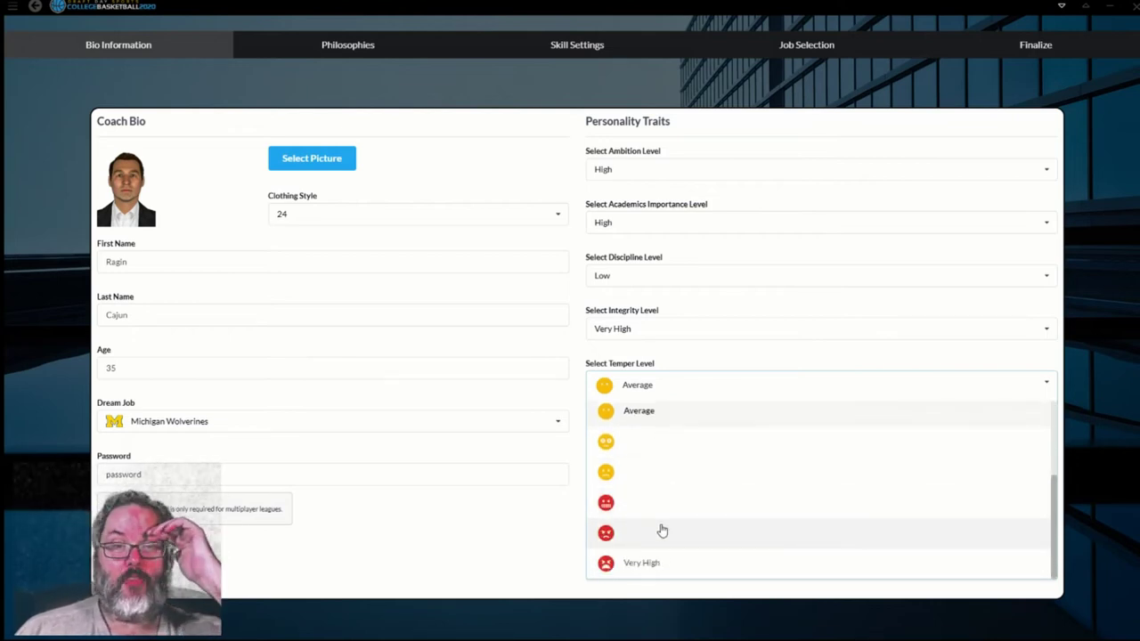
left_click(645, 507)
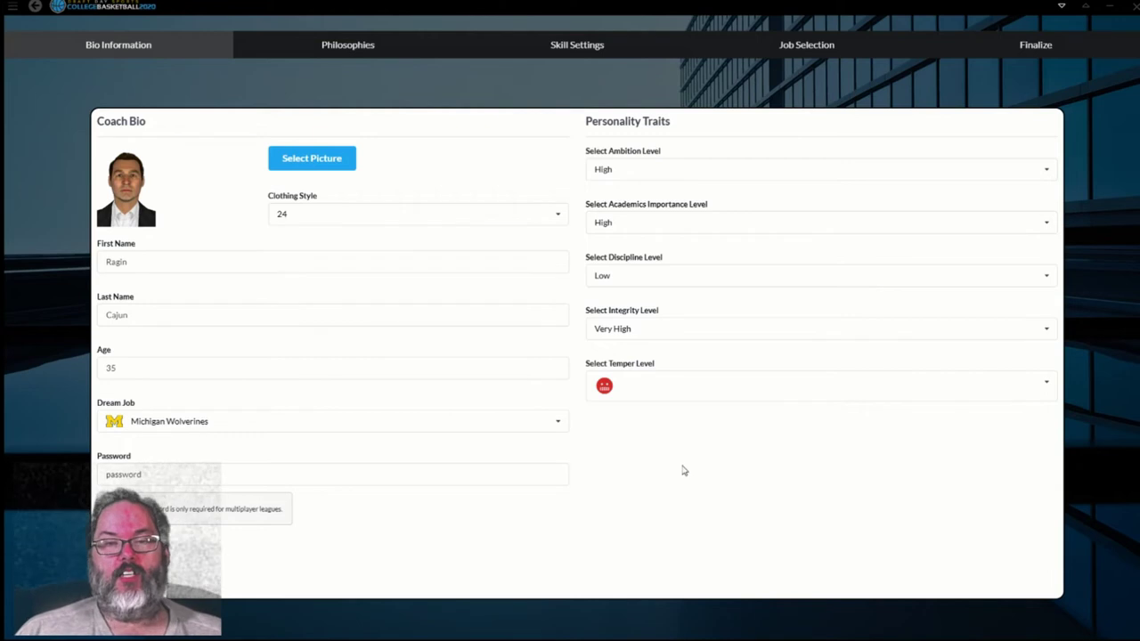
left_click(359, 53)
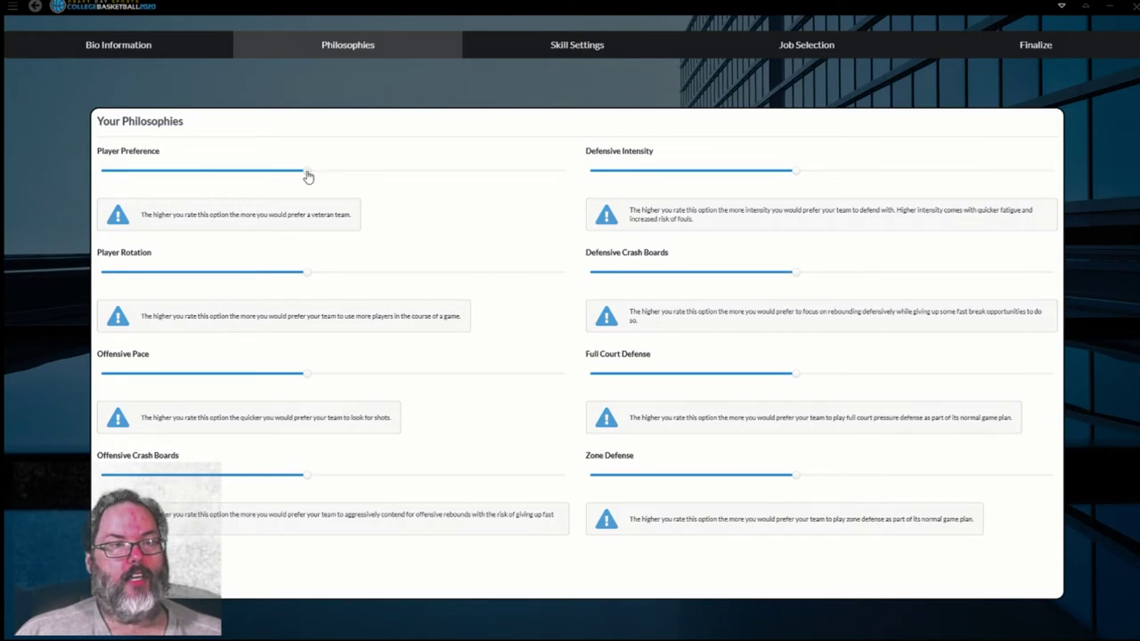
Nudge the Player Preference, Player Rotation and Offensive Pace sliders slightly higher.
left_click_drag(307, 176, 340, 177)
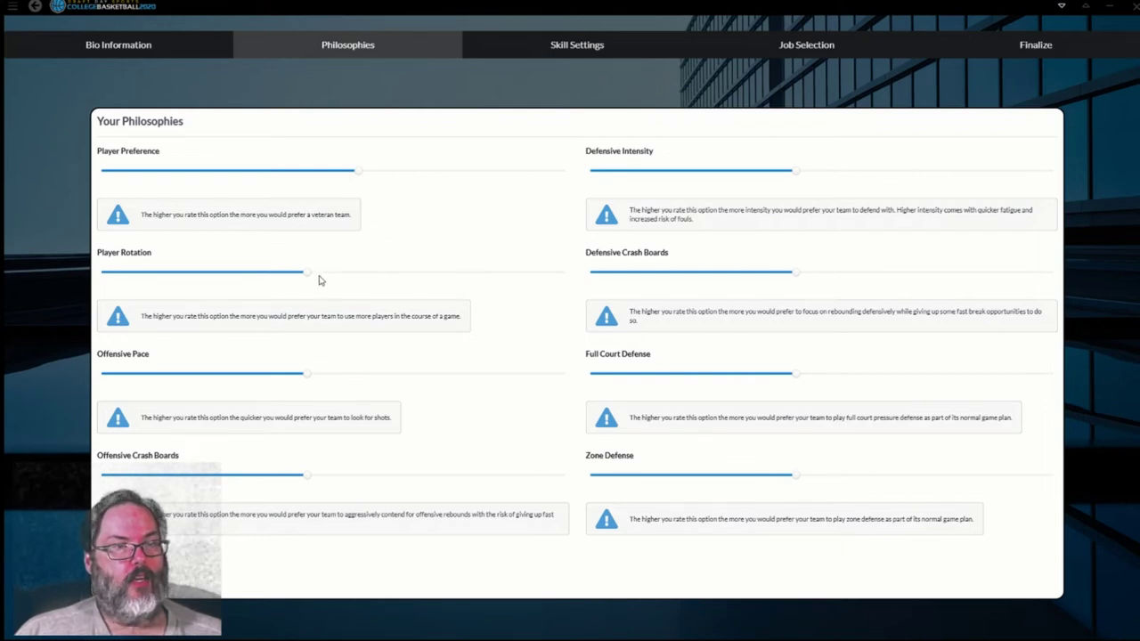
left_click_drag(308, 274, 341, 275)
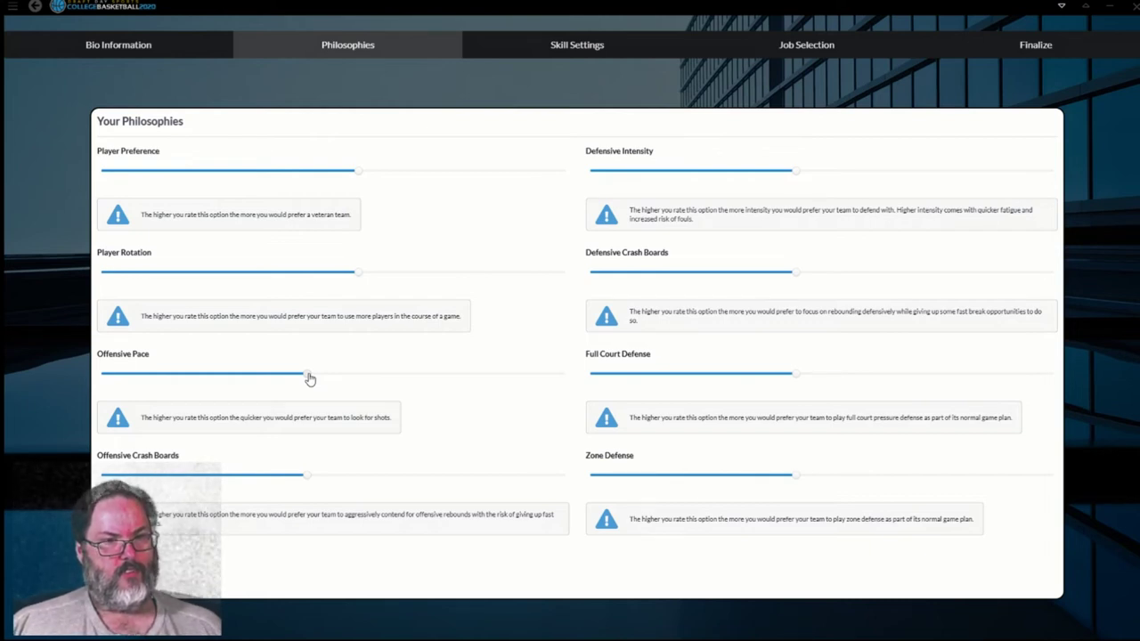
left_click_drag(309, 379, 356, 379)
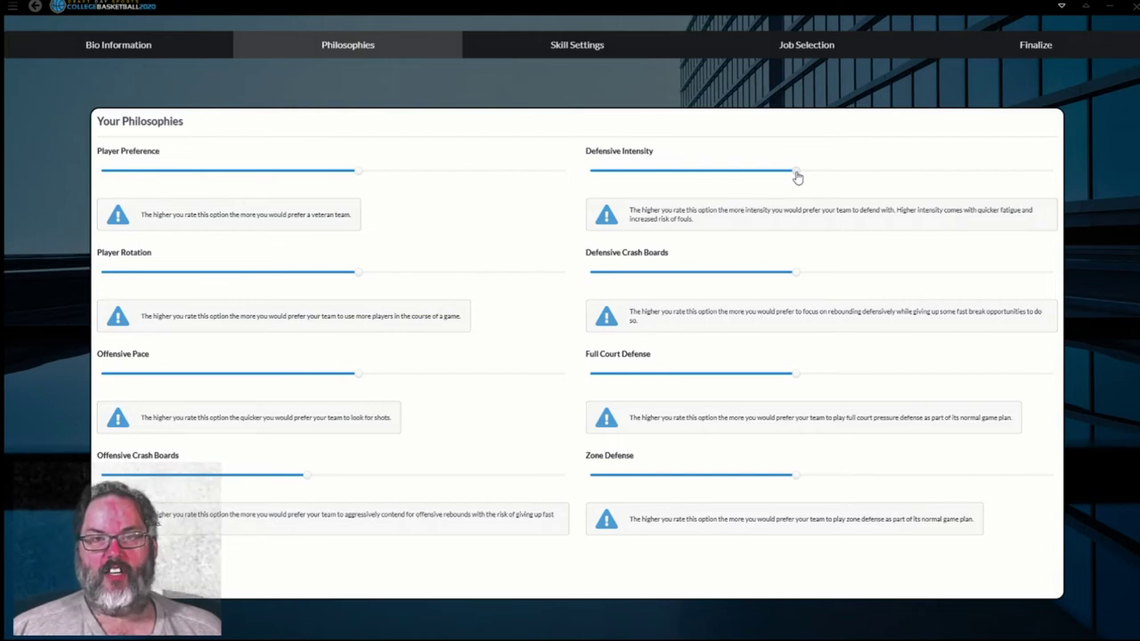
Raise Defensive Intensity well above middle and Defensive Crash Boards slightly, keeping Full Court Defense mid-range.
left_click_drag(797, 178, 935, 174)
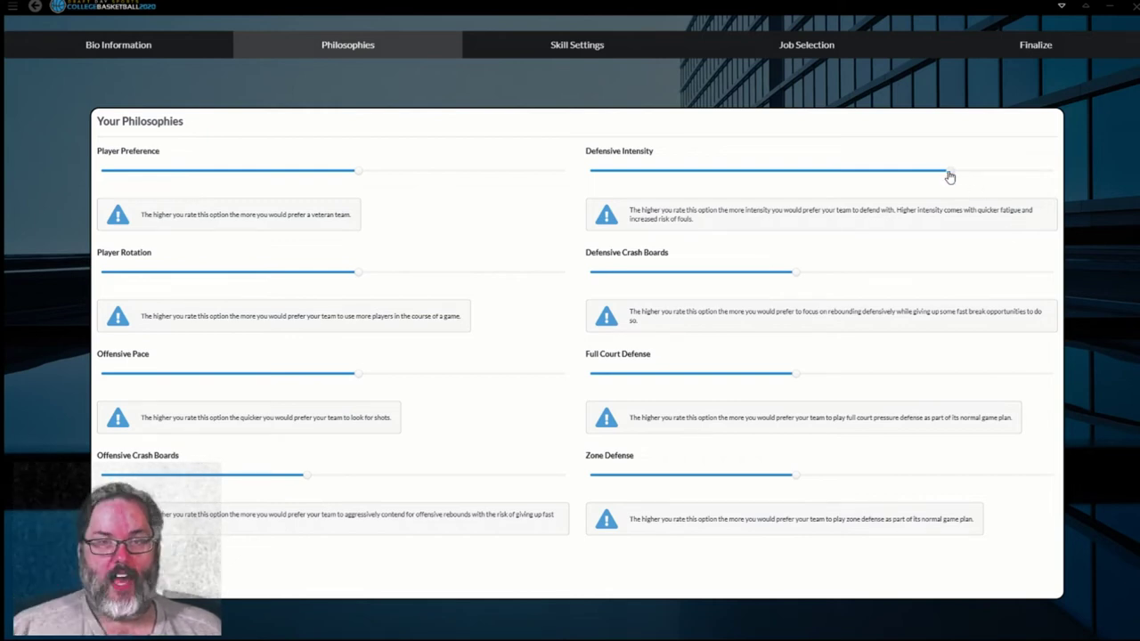
left_click(827, 275)
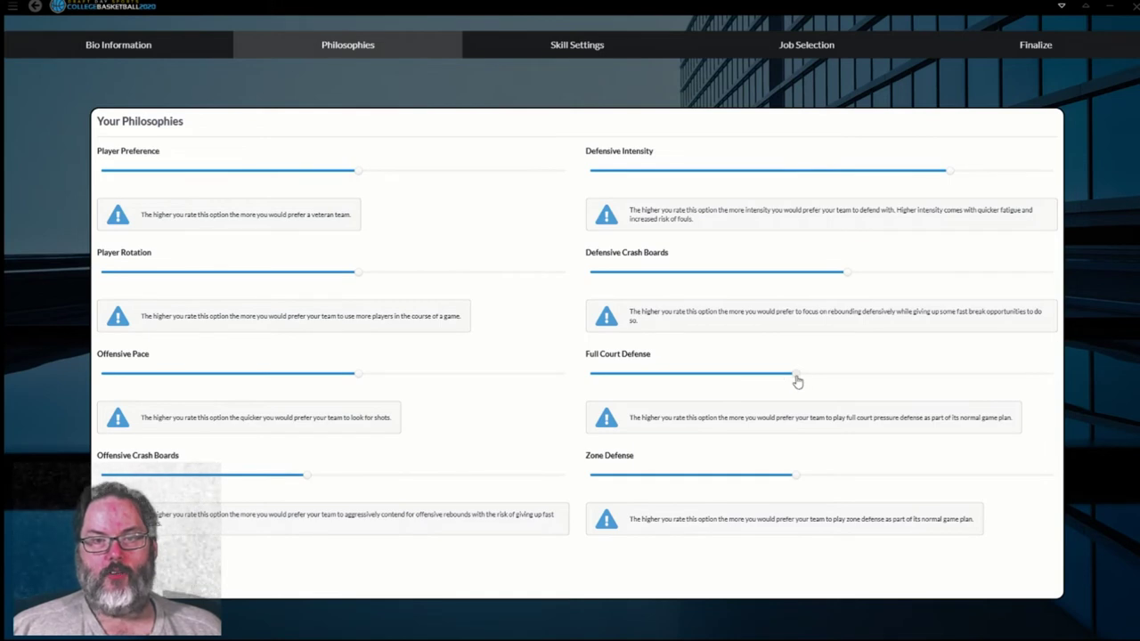
left_click_drag(797, 381, 765, 381)
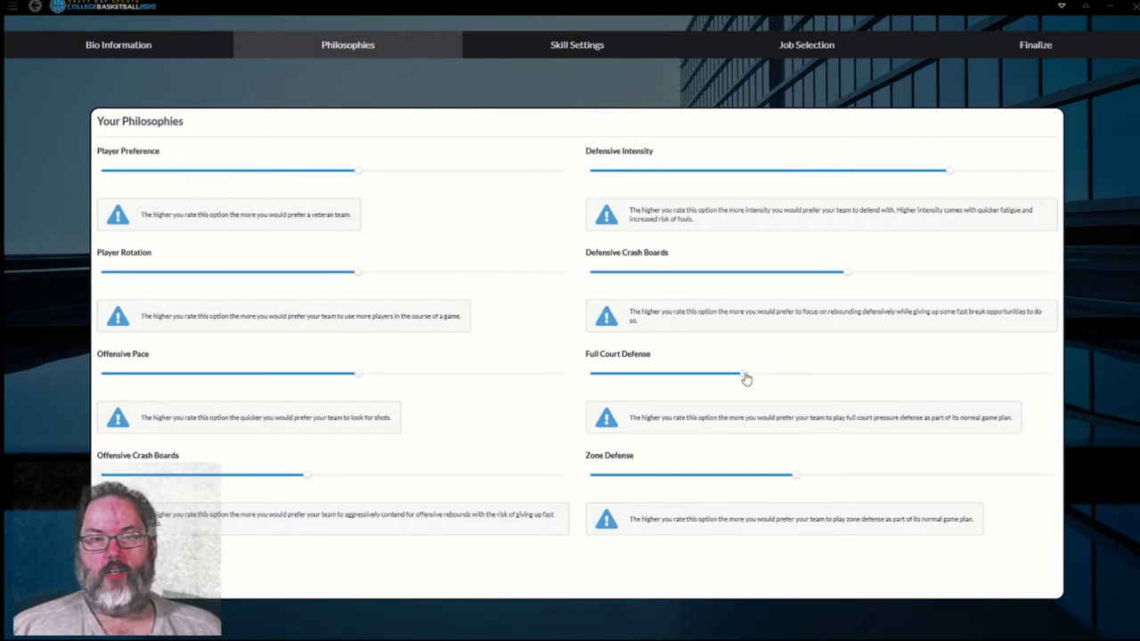
left_click_drag(745, 376, 790, 381)
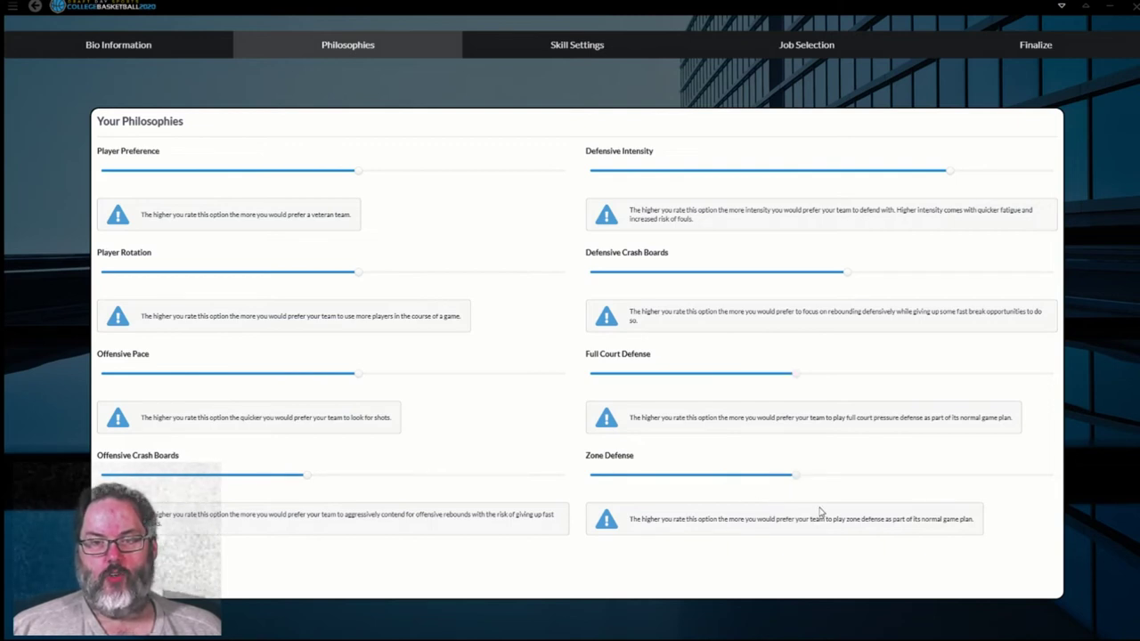
On Skill Settings, choose the ROOKIE coach model with ELITE maximum development level.
left_click(629, 51)
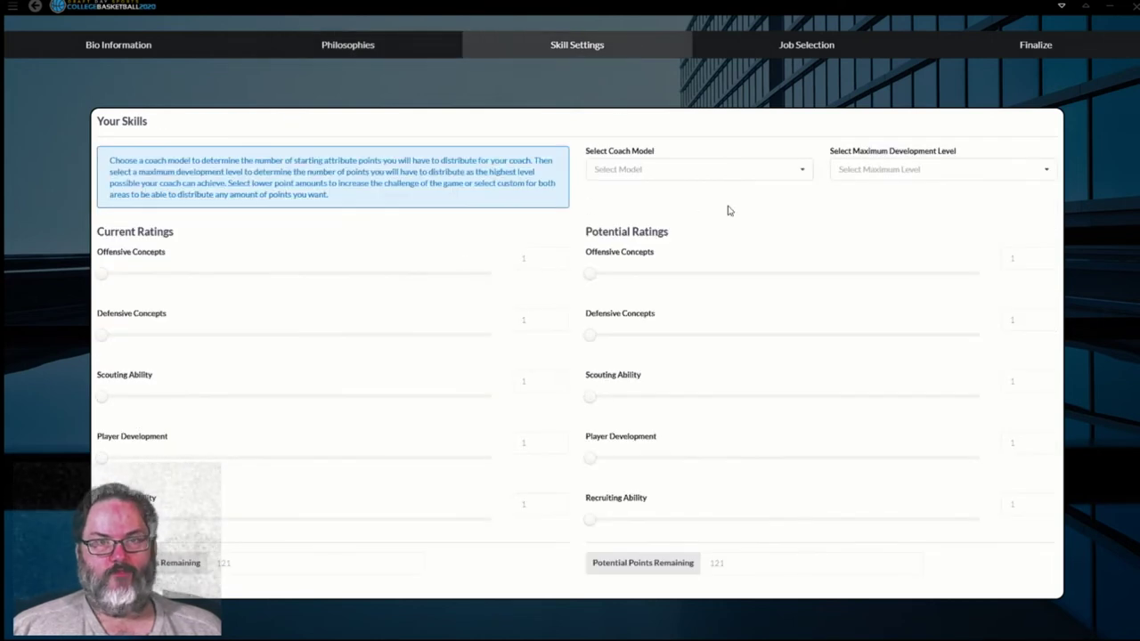
left_click(802, 173)
left_click(802, 172)
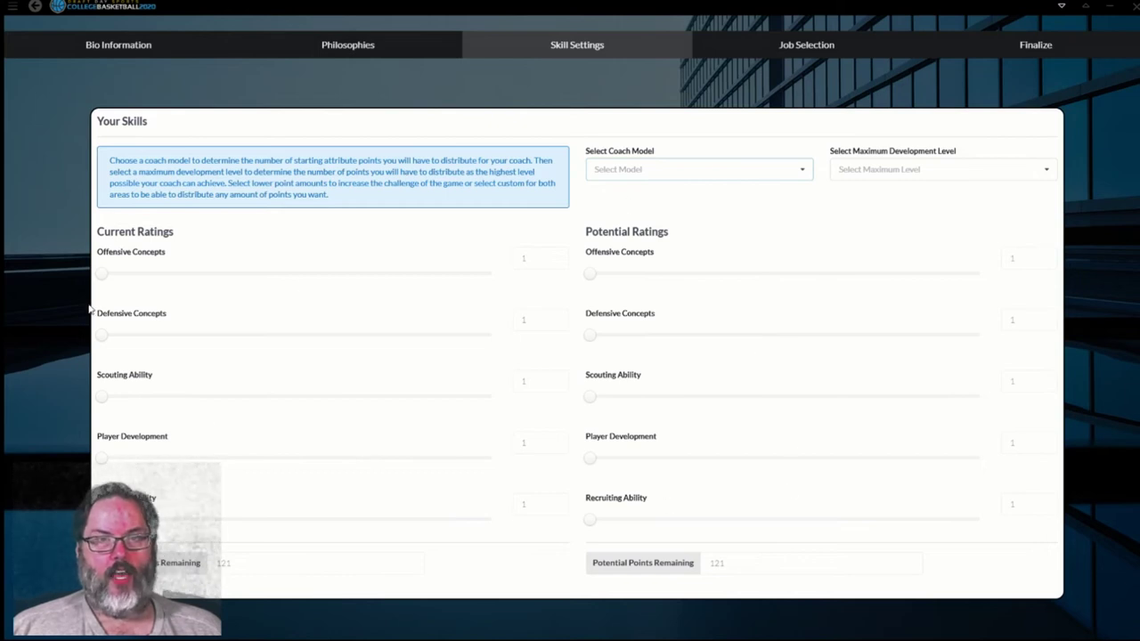
left_click(690, 174)
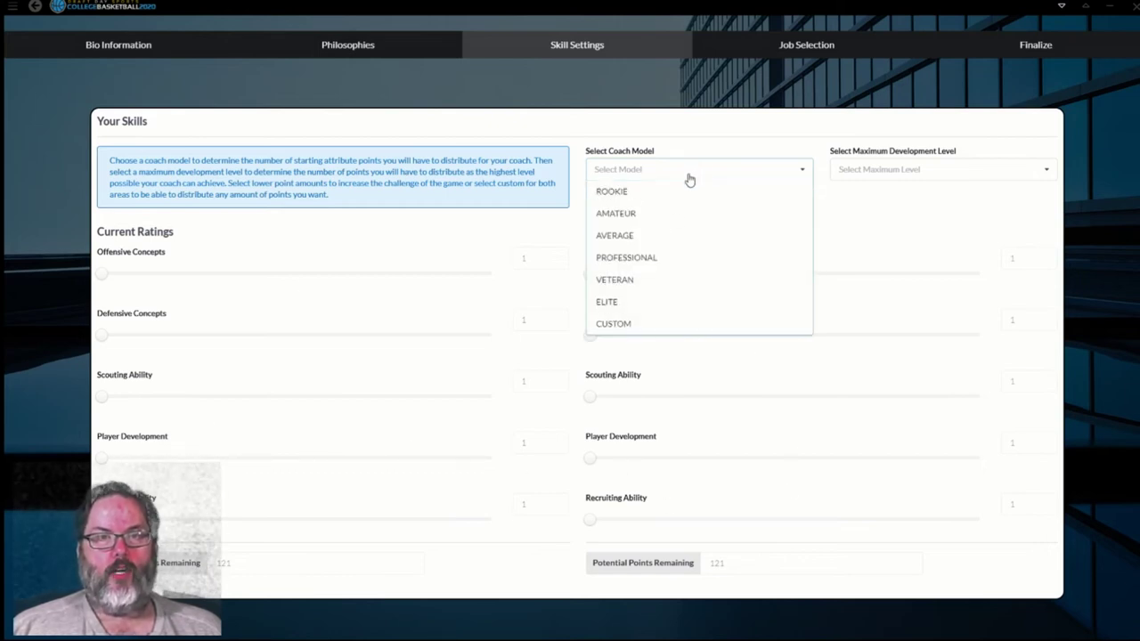
left_click(641, 197)
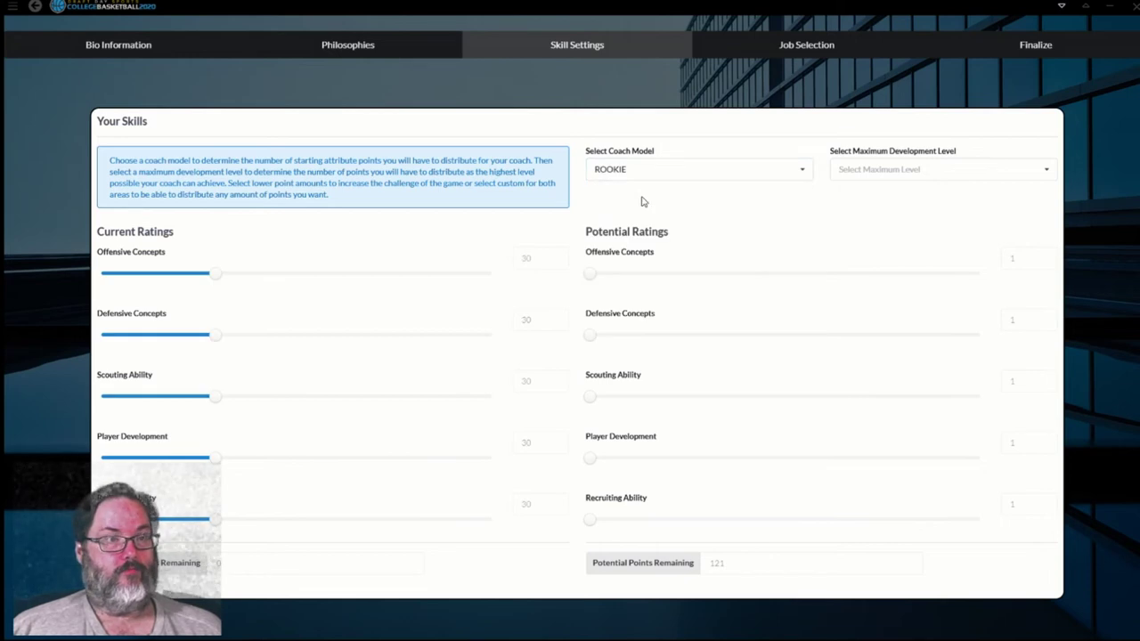
left_click(885, 179)
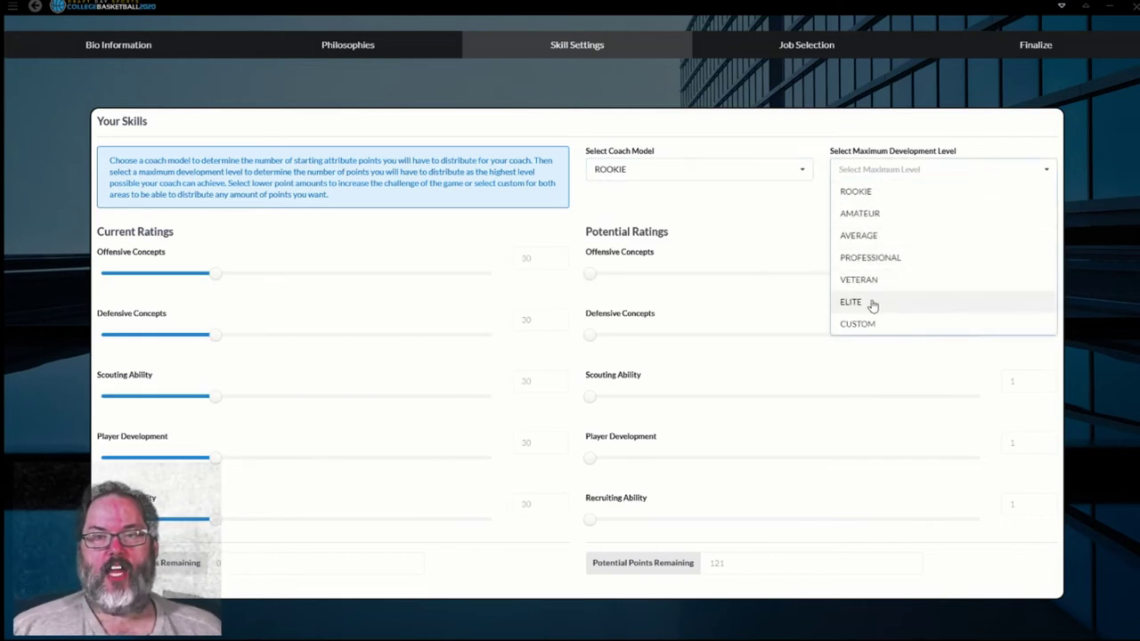
left_click(873, 304)
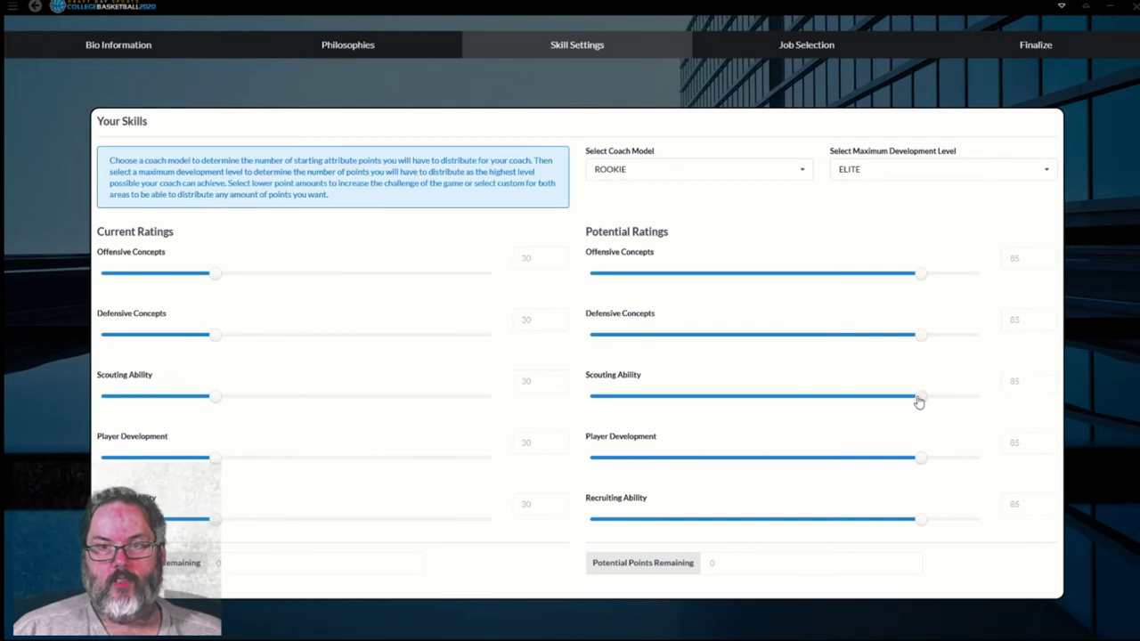
Set potentials to Offensive 65, Defensive 100, Scouting 58, Player Development 100, Recruiting 100.
left_click_drag(918, 398, 855, 397)
left_click_drag(918, 522, 980, 522)
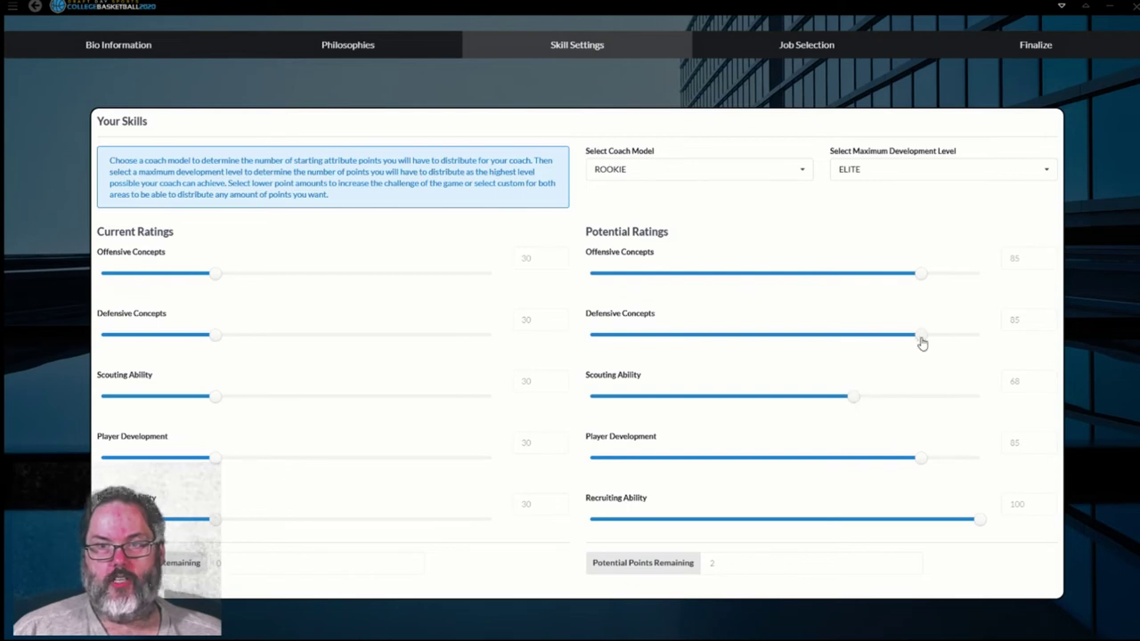
left_click_drag(922, 343, 946, 372)
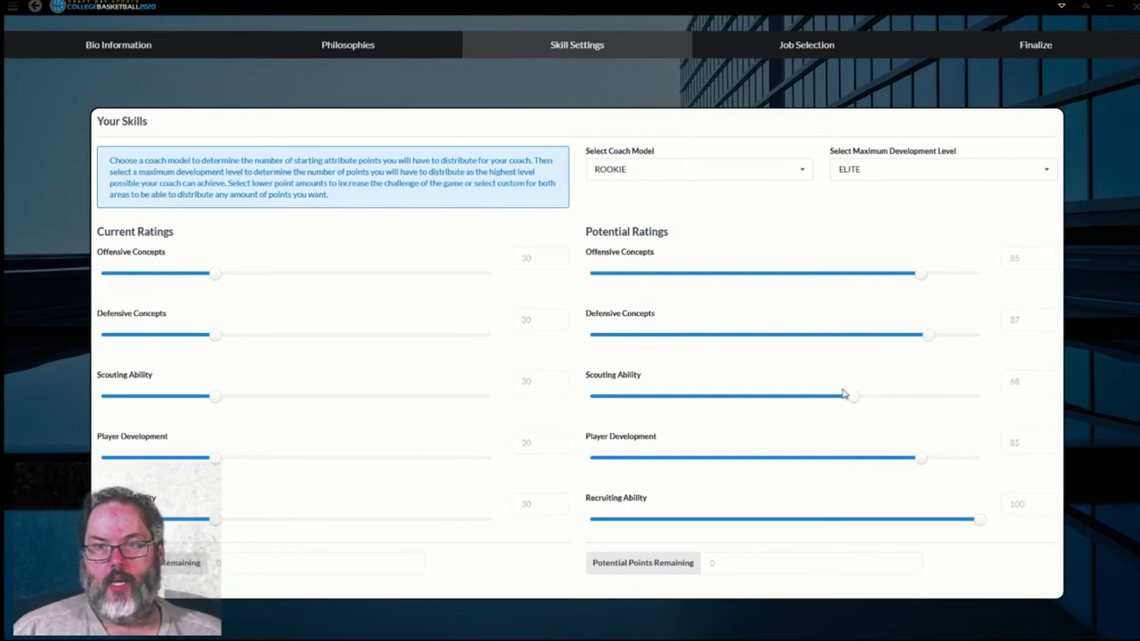
left_click_drag(851, 402, 815, 400)
left_click_drag(932, 339, 993, 336)
left_click_drag(918, 273, 877, 274)
left_click_drag(976, 340, 1002, 336)
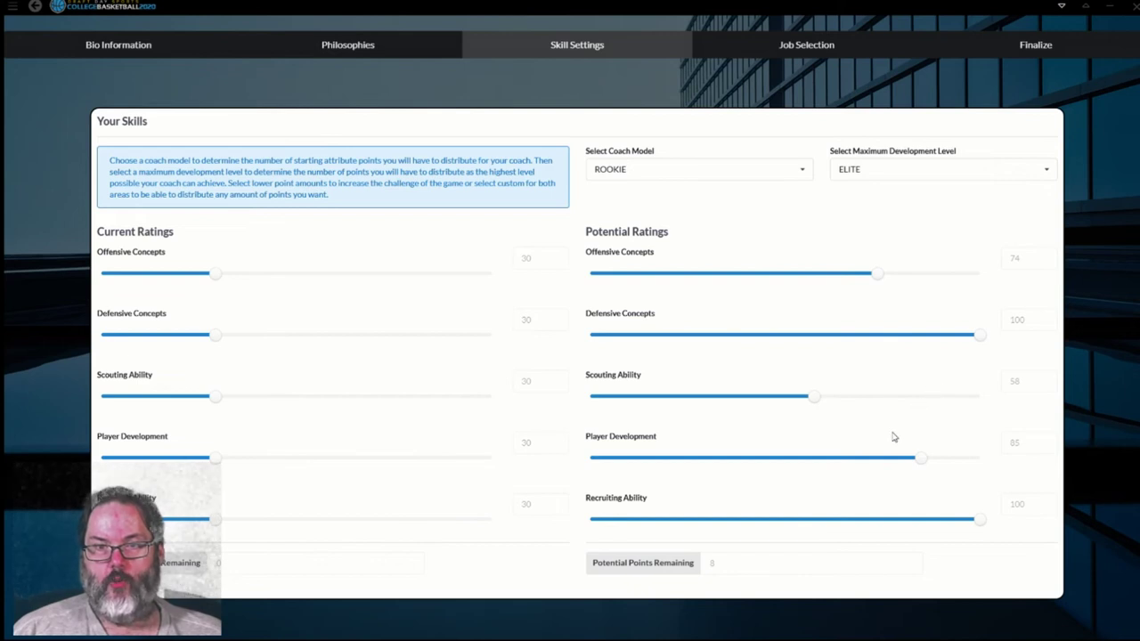
left_click_drag(921, 461, 971, 481)
left_click_drag(875, 276, 842, 274)
left_click_drag(954, 460, 973, 460)
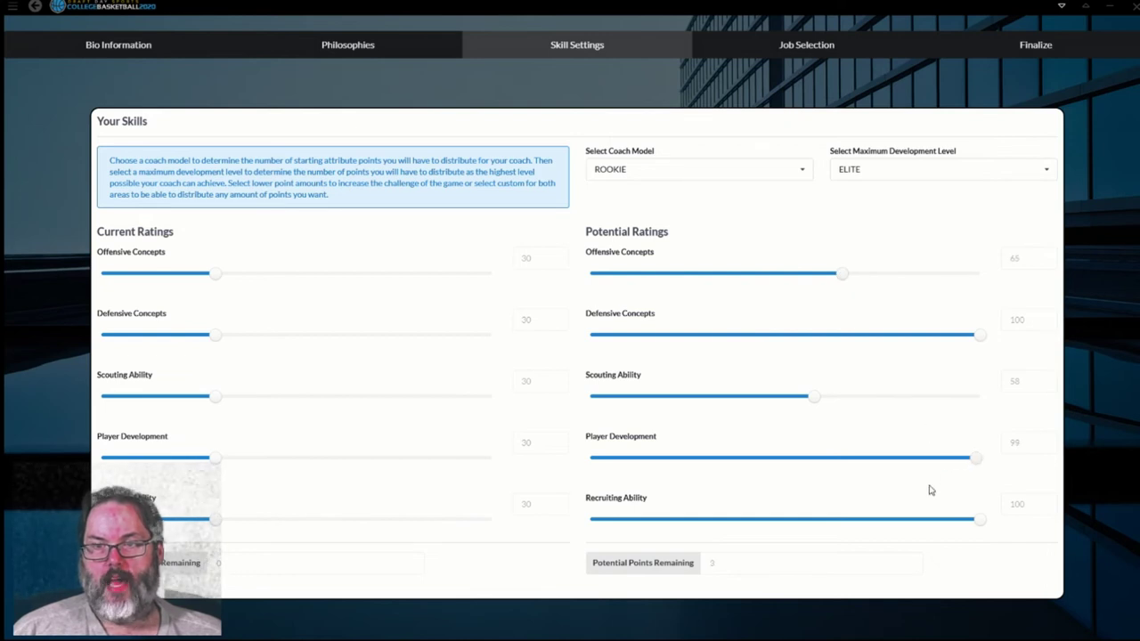
left_click(985, 464)
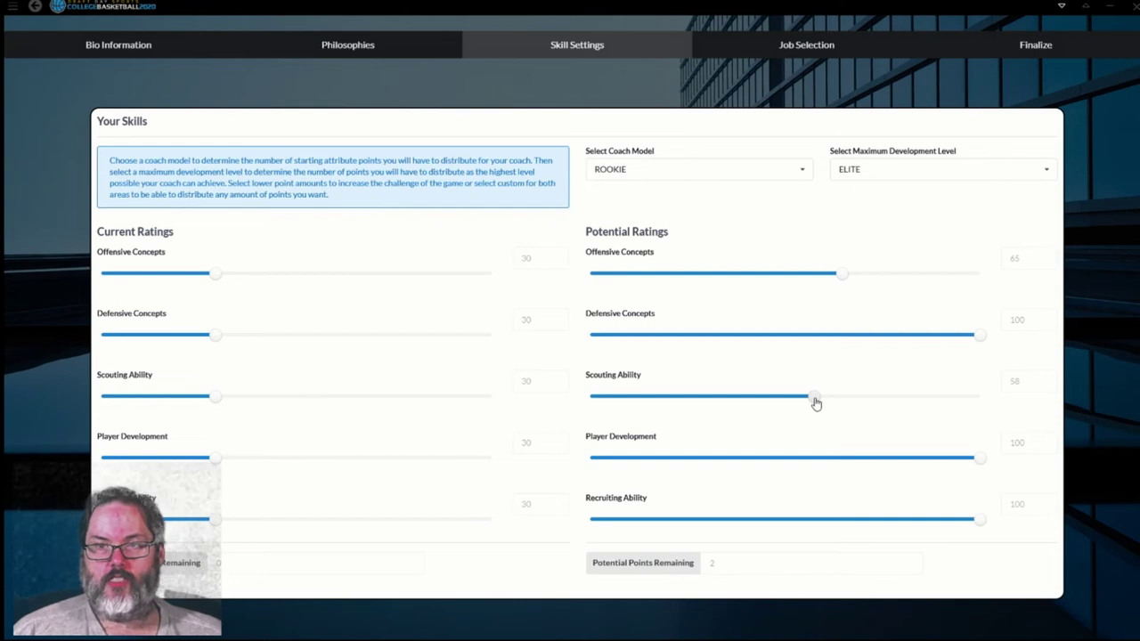
Raise Offensive potential to 67 and set current ratings to 20, 35, 15, 40, 40.
left_click_drag(845, 276, 900, 278)
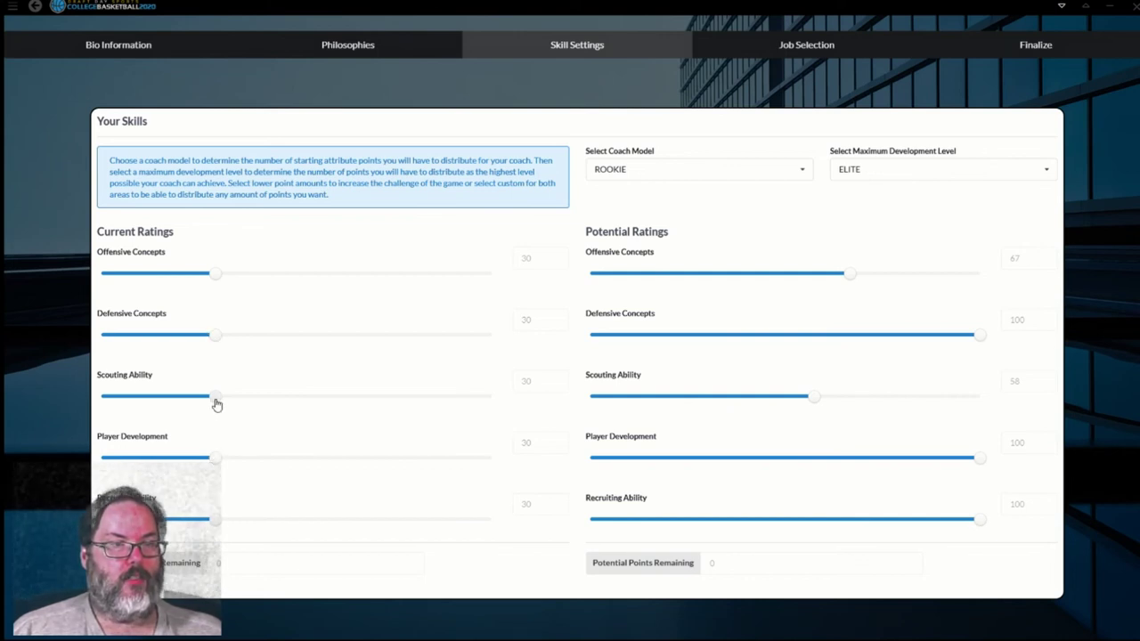
left_click_drag(215, 399, 156, 399)
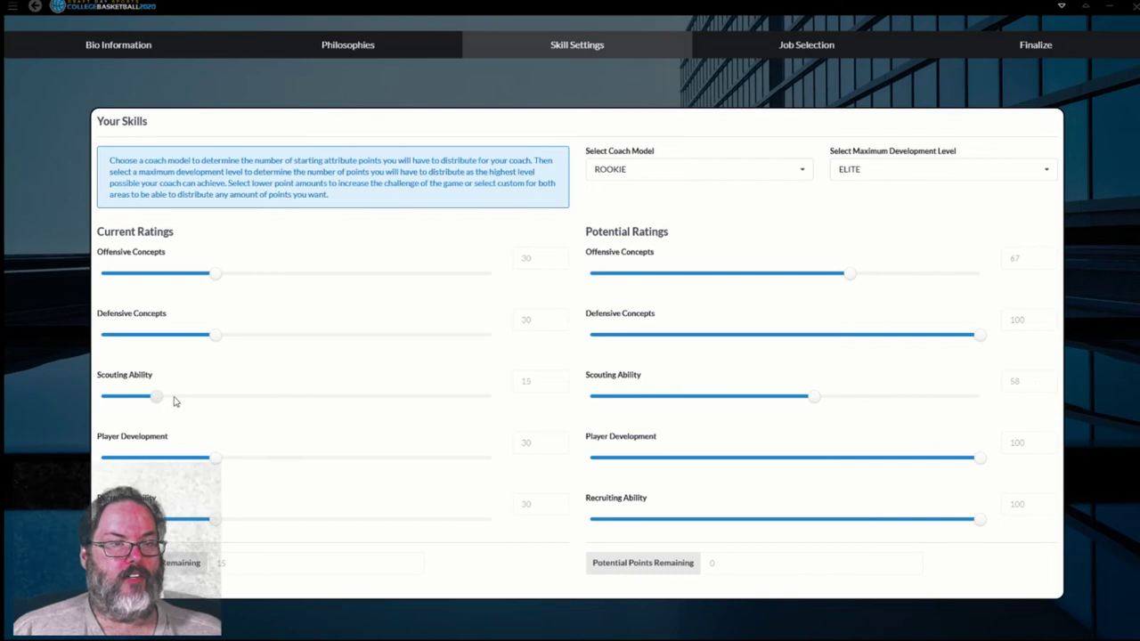
left_click_drag(212, 278, 205, 280)
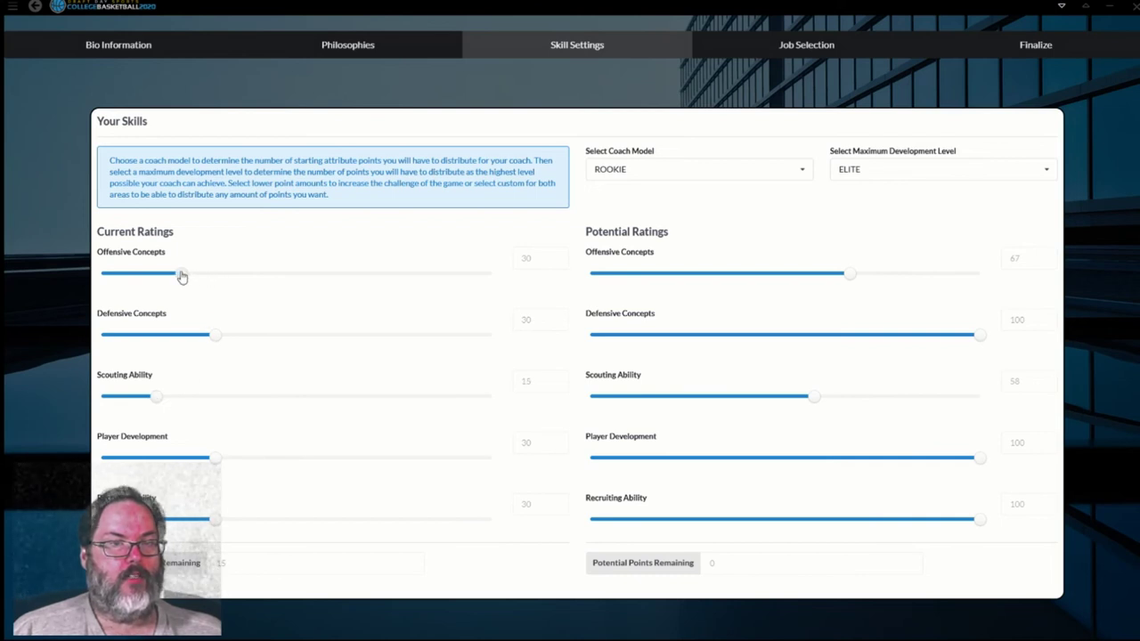
left_click_drag(181, 276, 176, 277)
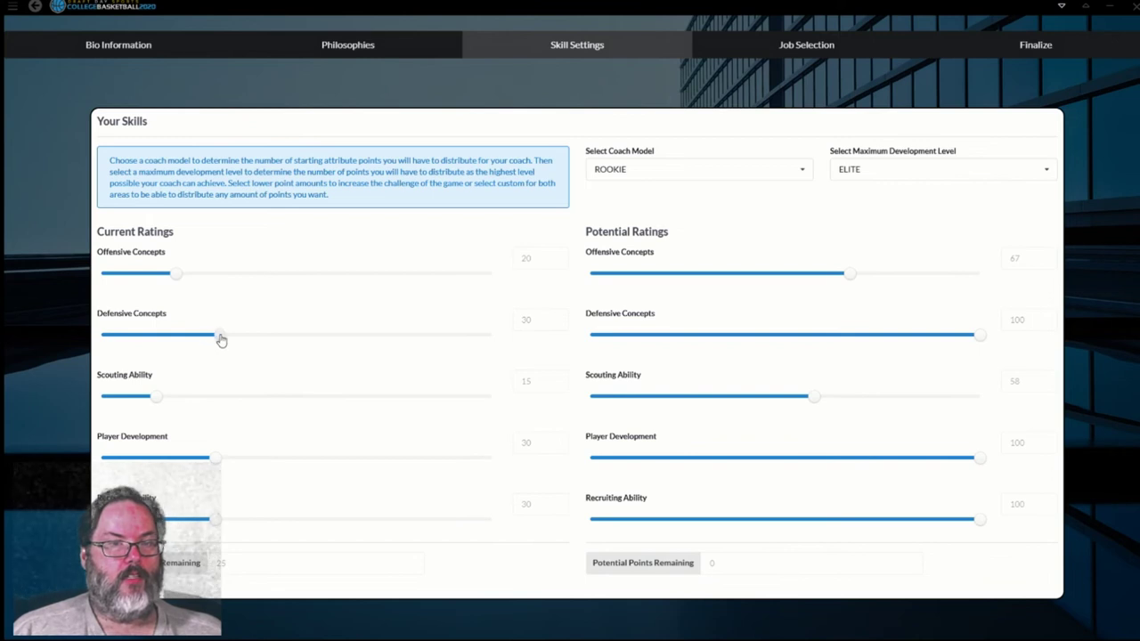
left_click_drag(221, 339, 235, 339)
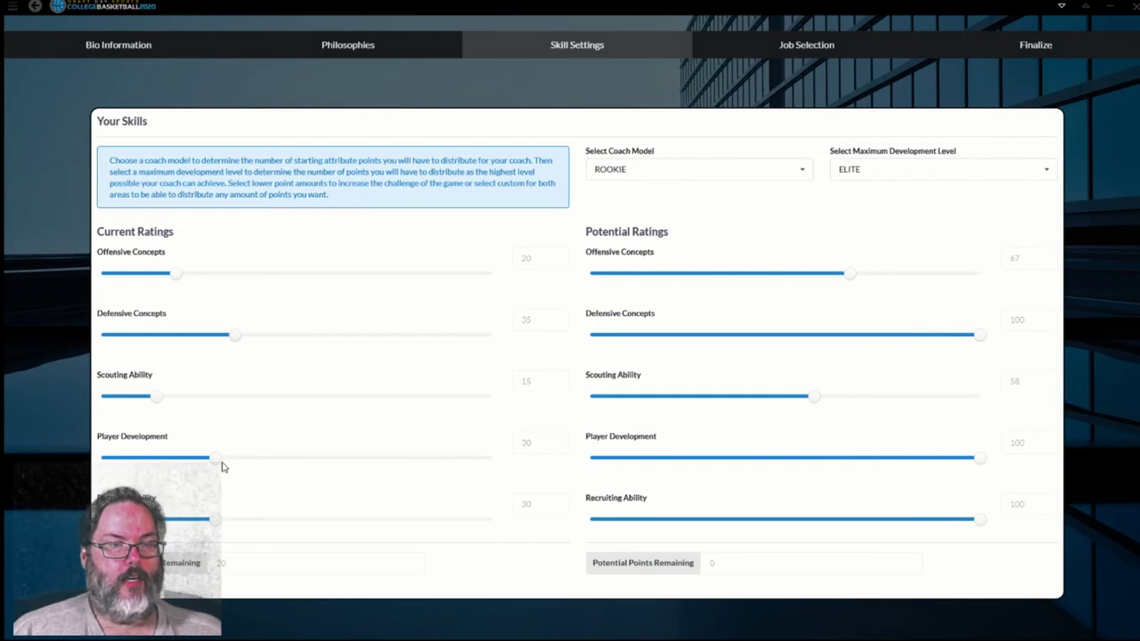
left_click_drag(217, 463, 254, 460)
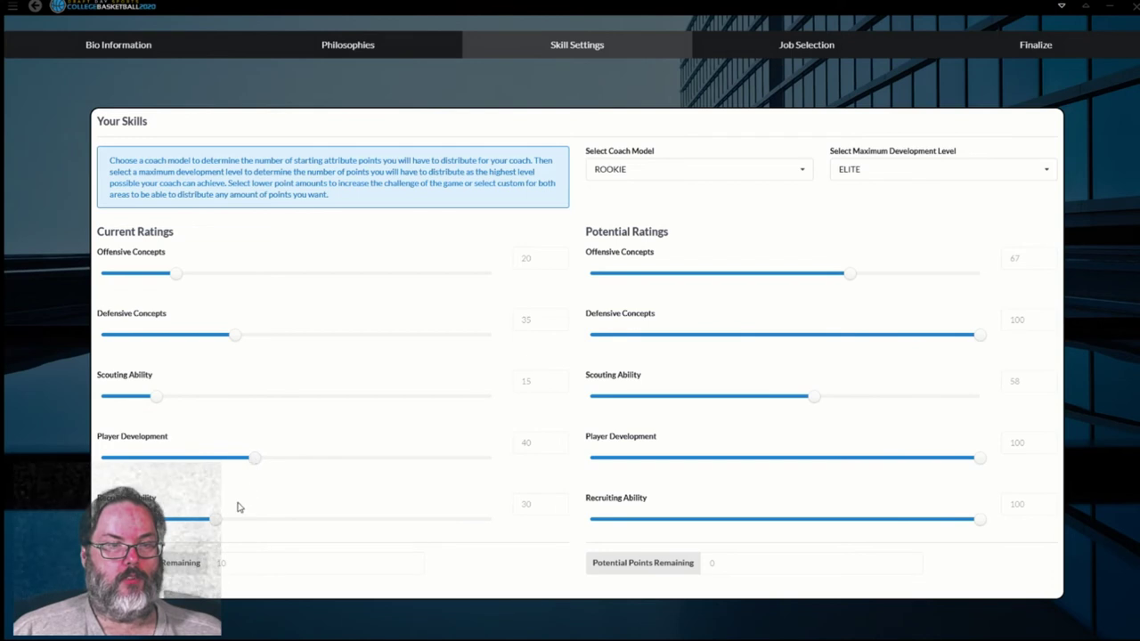
left_click_drag(218, 528, 262, 527)
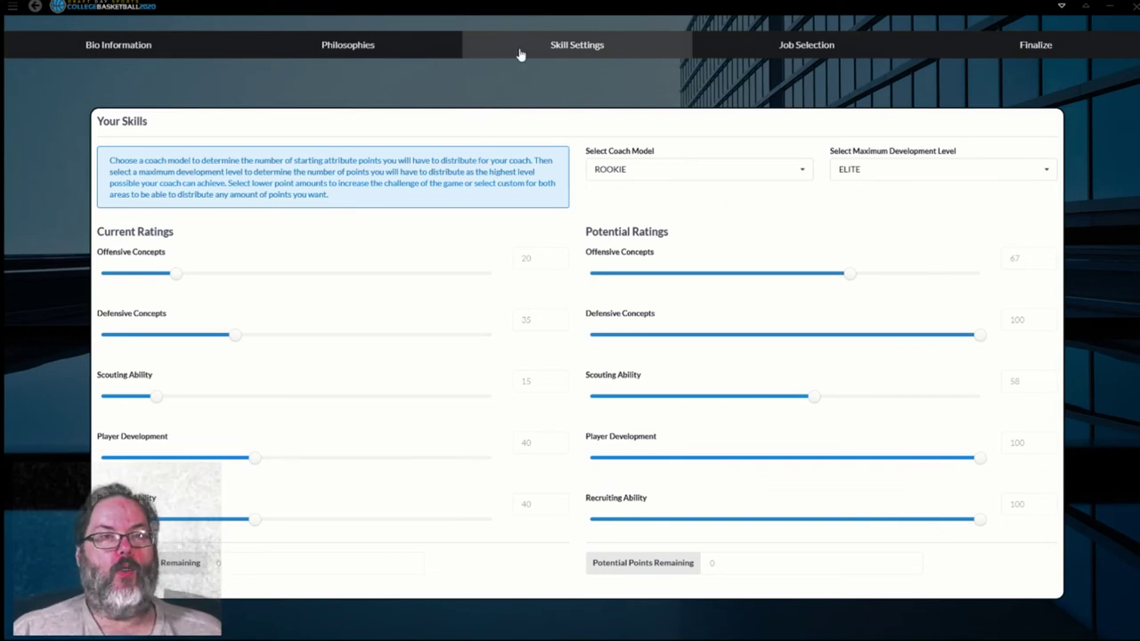
On Job Selection, search the school list for 'head coa' to show head coach openings.
left_click(770, 51)
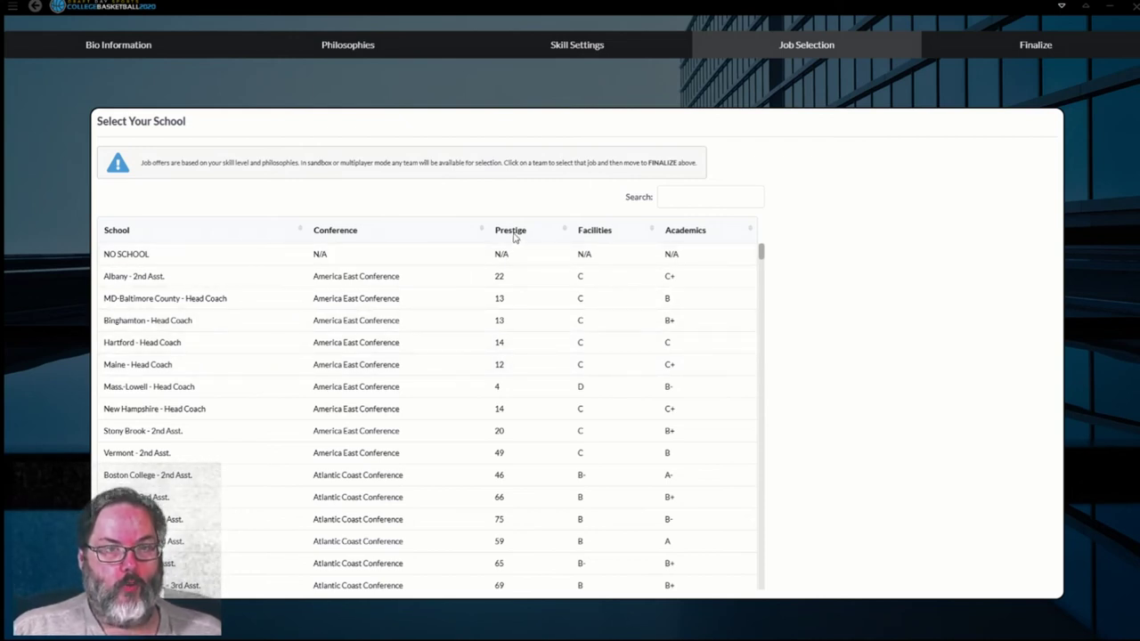
left_click(683, 198)
type("he")
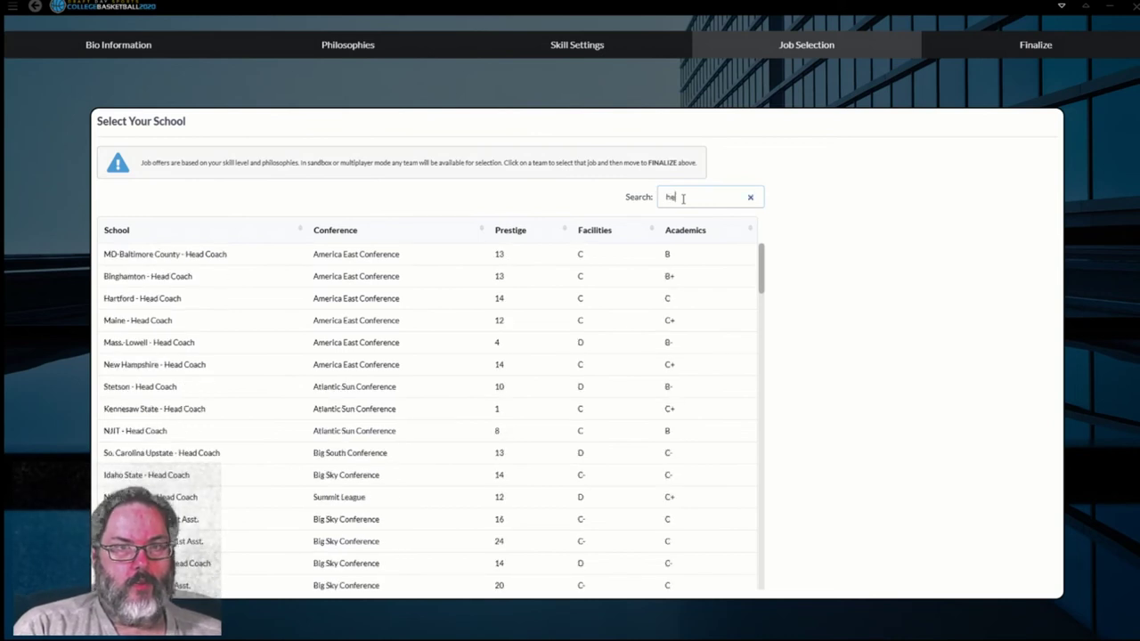
type("ad coach")
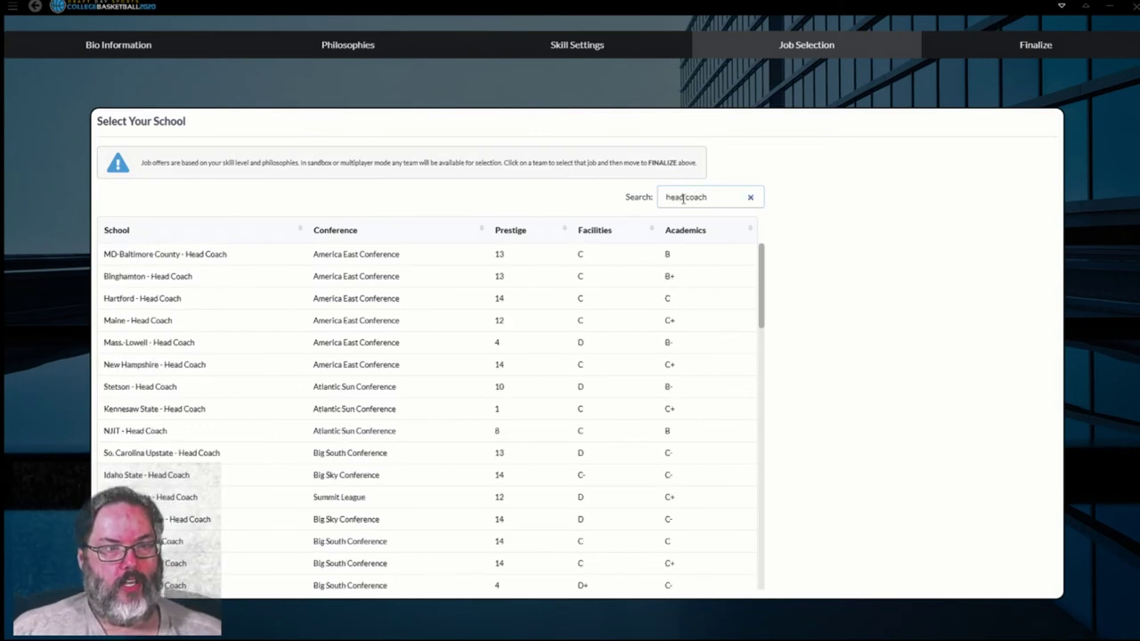
Sort head coach openings by Prestige descending and scroll through the list back to the top.
left_click(512, 233)
left_click(512, 232)
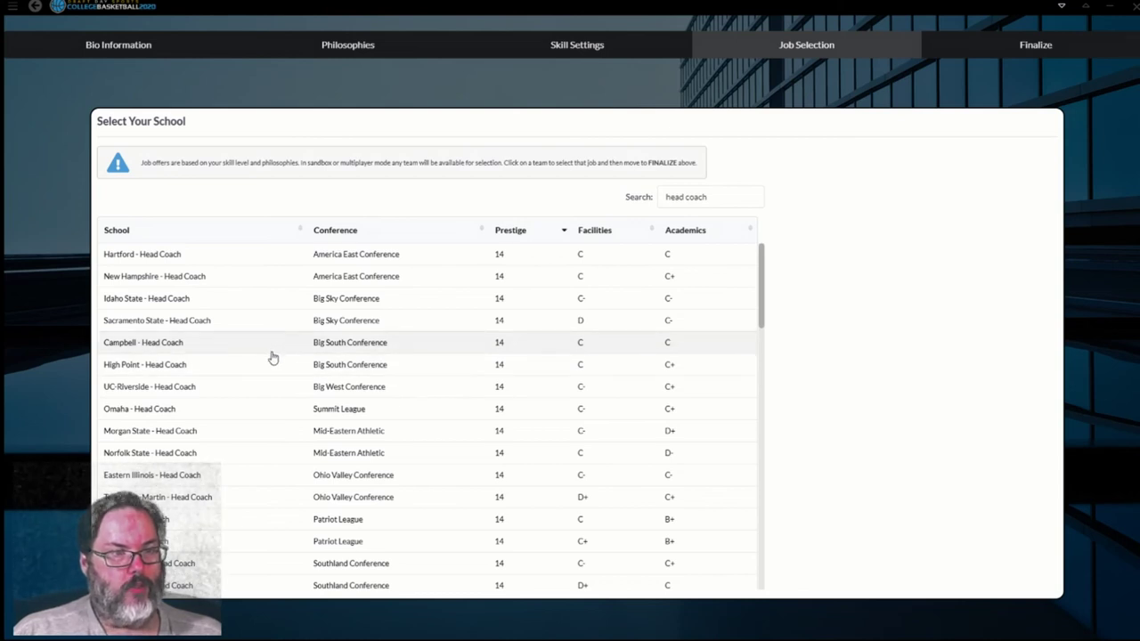
scroll(267, 394, "down", 2)
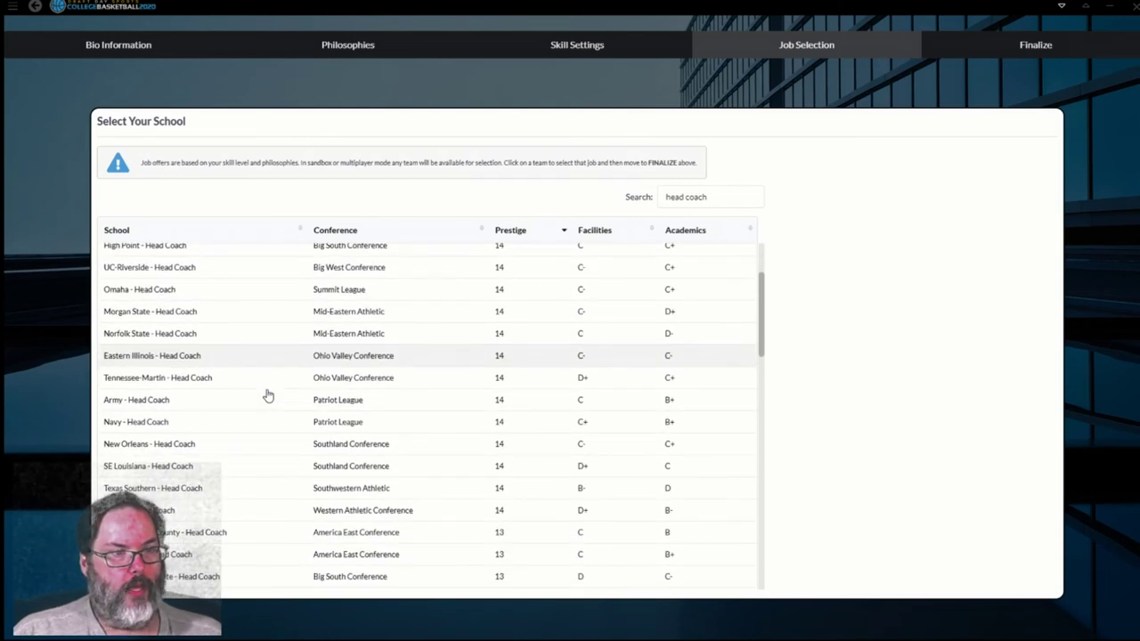
scroll(267, 394, "down", 2)
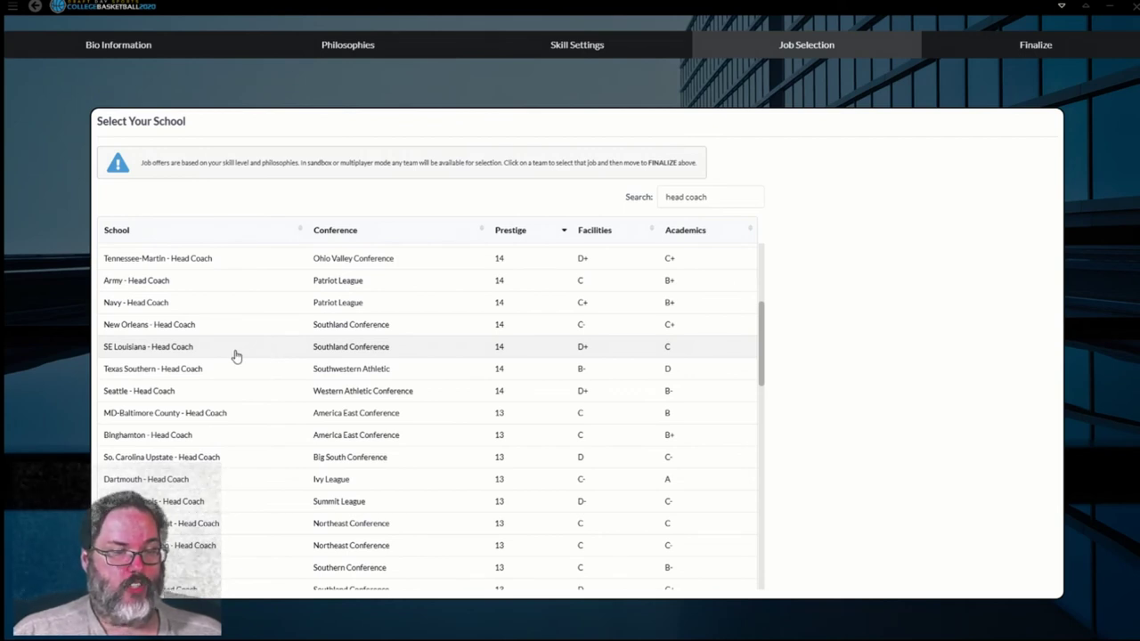
scroll(263, 406, "down", 4)
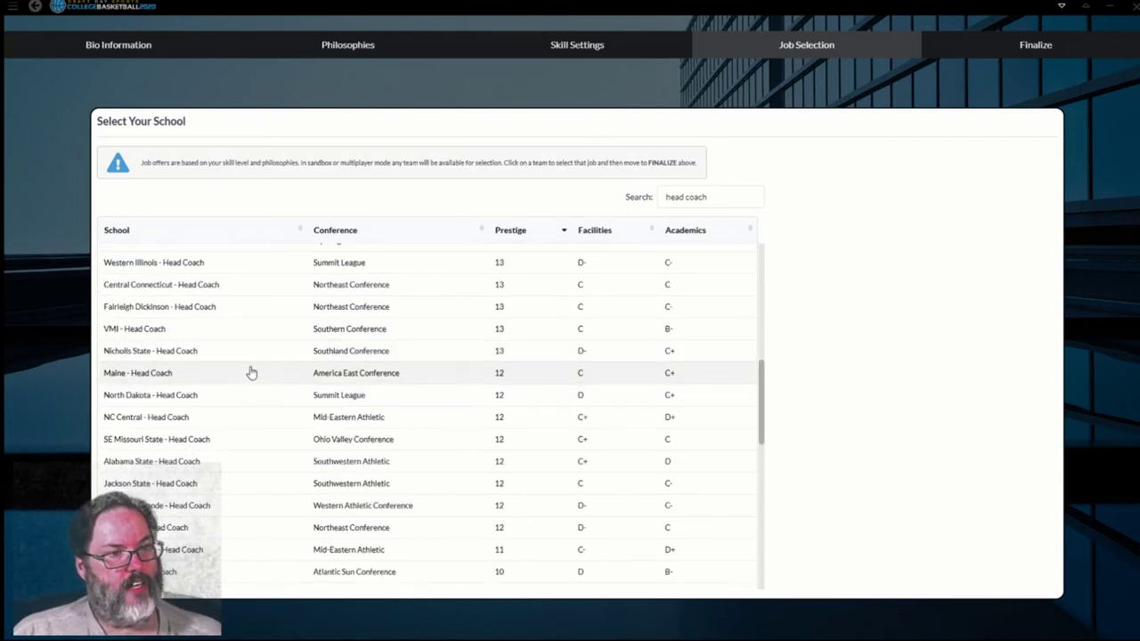
scroll(249, 392, "down", 3)
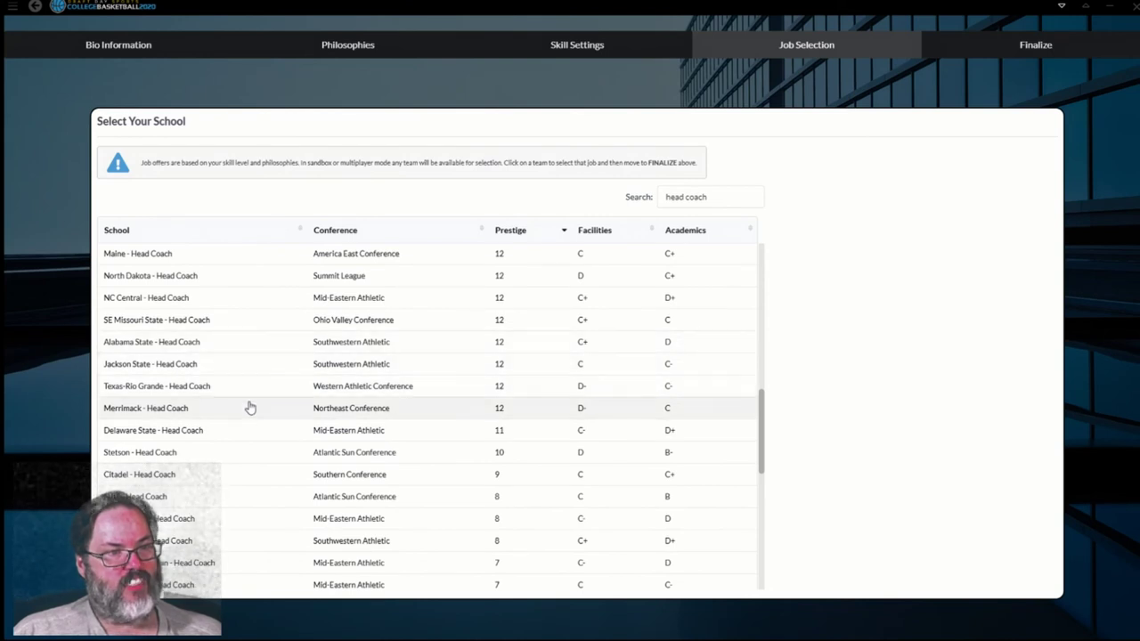
scroll(250, 405, "down", 6)
scroll(250, 416, "up", 3)
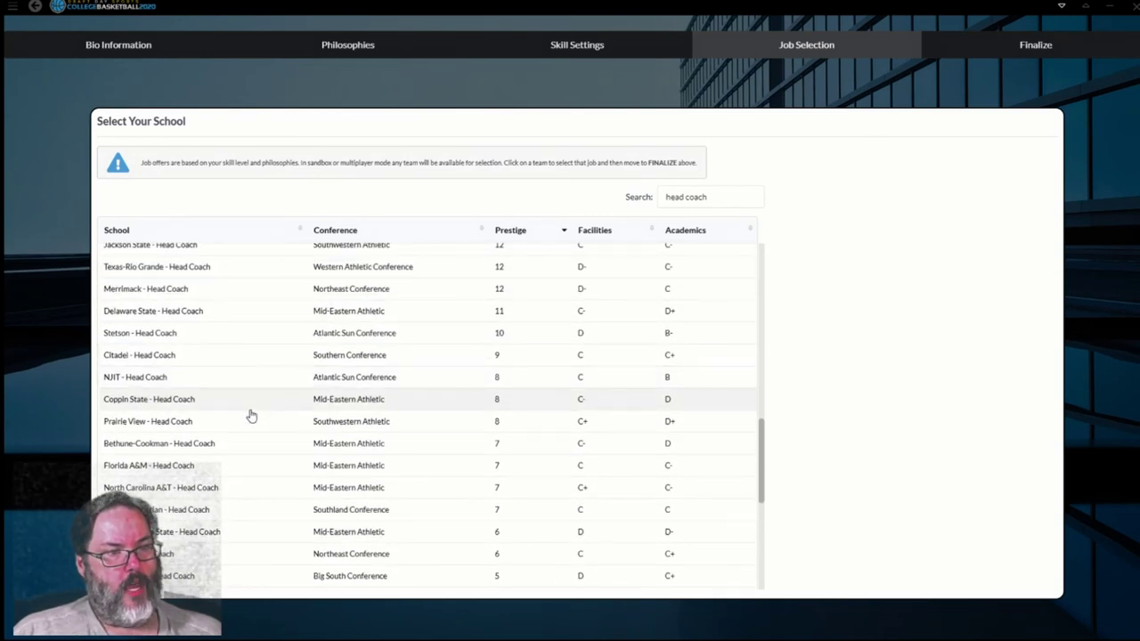
scroll(250, 416, "down", 9)
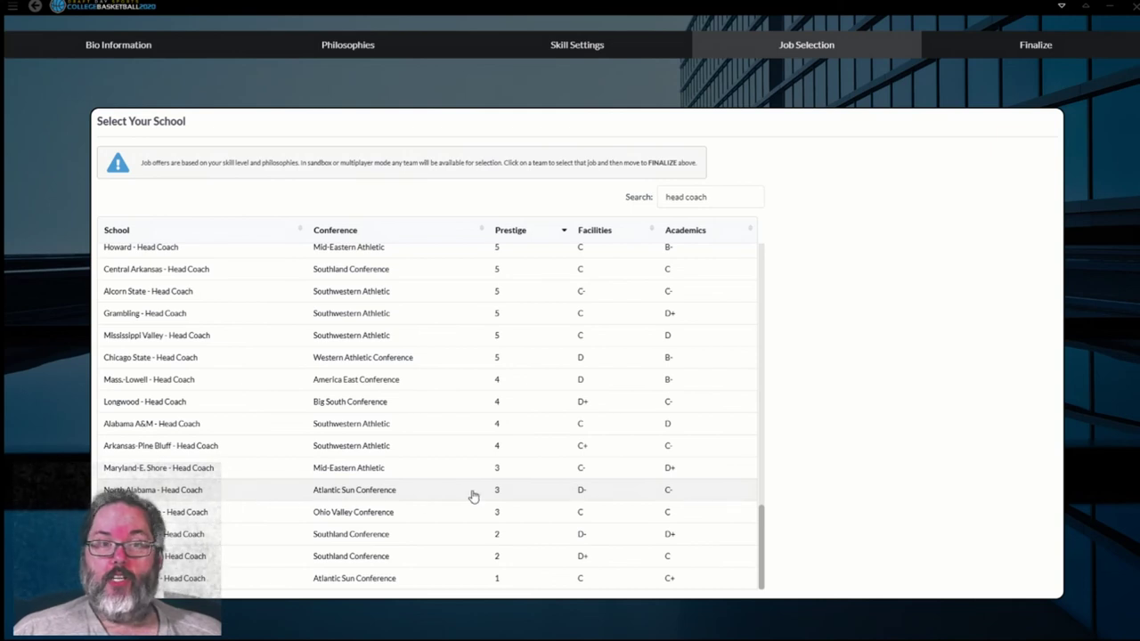
scroll(595, 458, "up", 15)
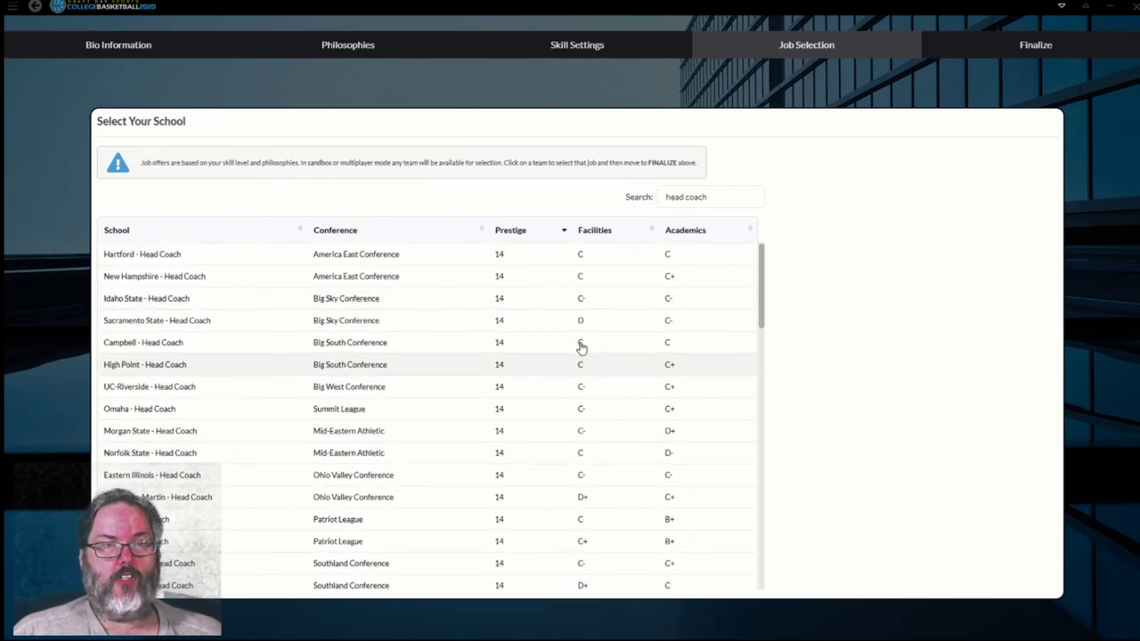
Sort the head coach jobs by Academics, best first, and scroll through the results.
left_click(686, 235)
left_click(688, 235)
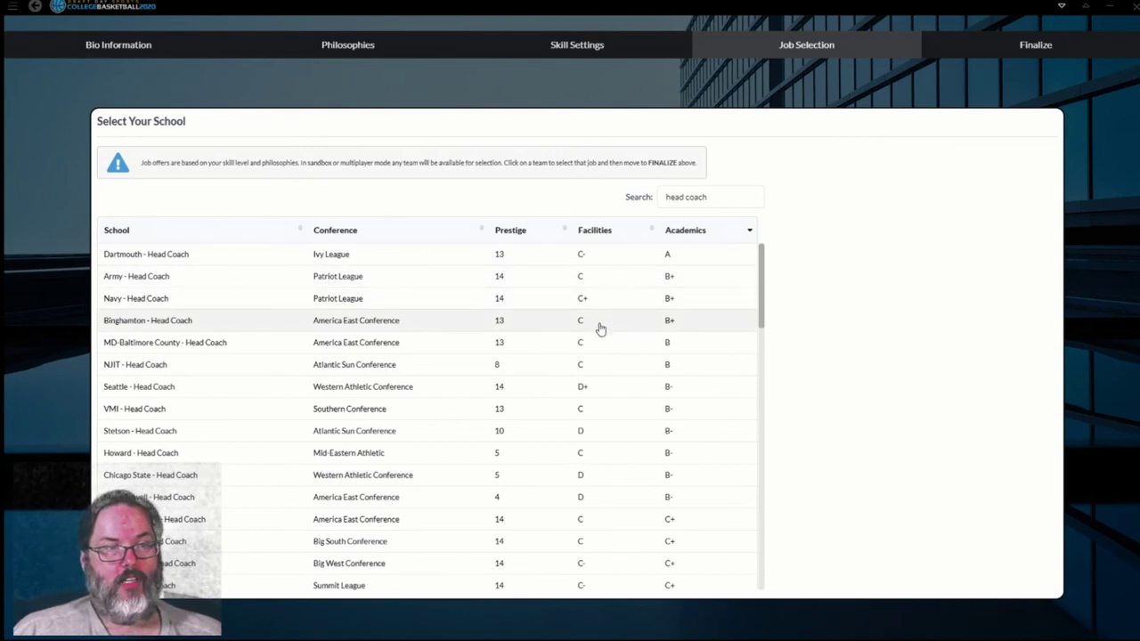
scroll(600, 329, "down", 1)
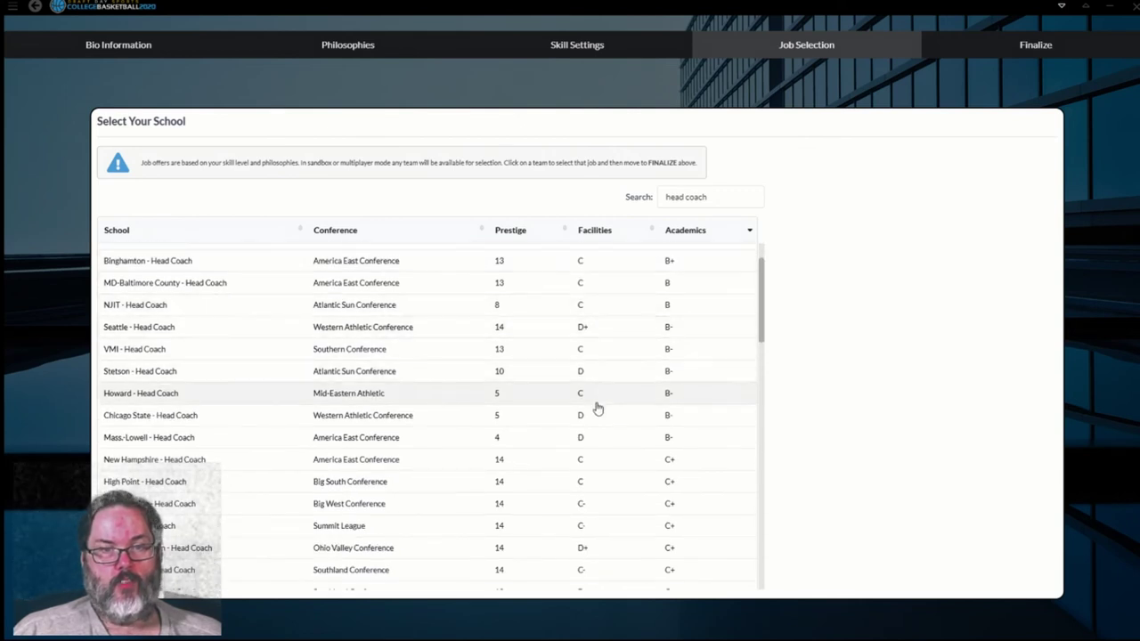
scroll(597, 392, "down", 5)
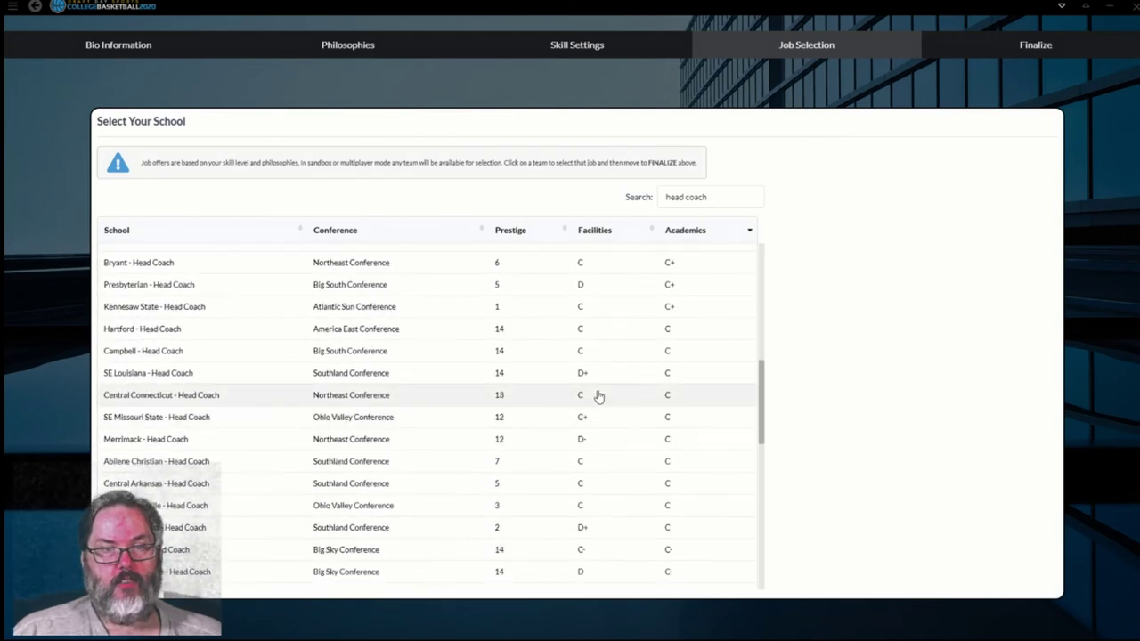
scroll(598, 401, "down", 2)
scroll(596, 399, "down", 2)
scroll(597, 399, "down", 1)
scroll(596, 399, "up", 10)
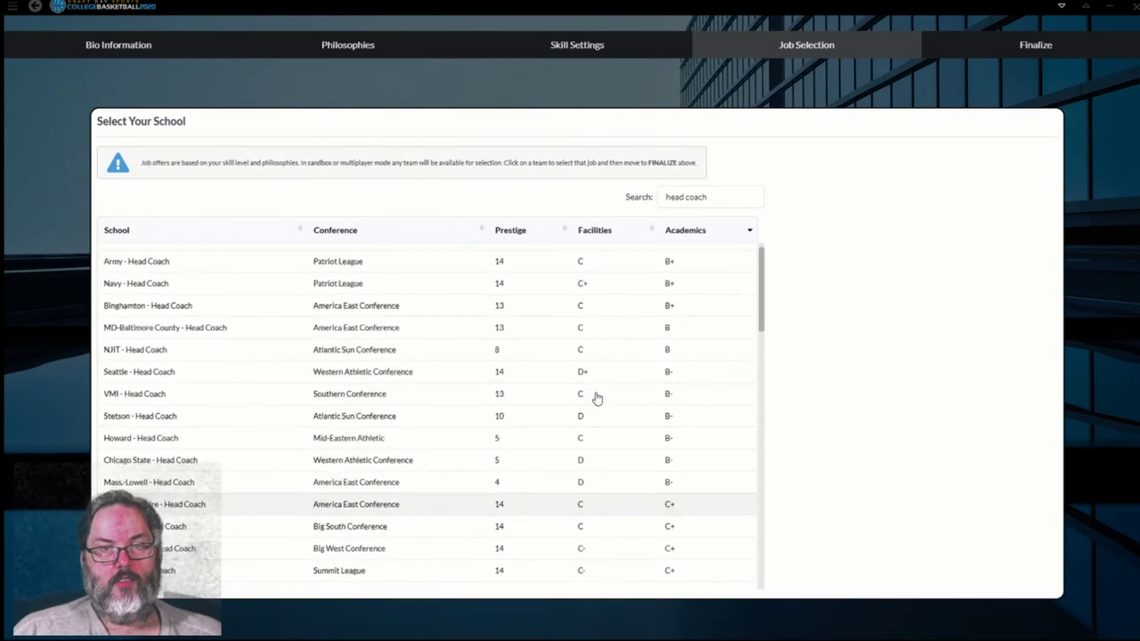
Try a Facilities sort, then return to Academics best-first with Dartmouth's A on top.
left_click(595, 231)
left_click(595, 232)
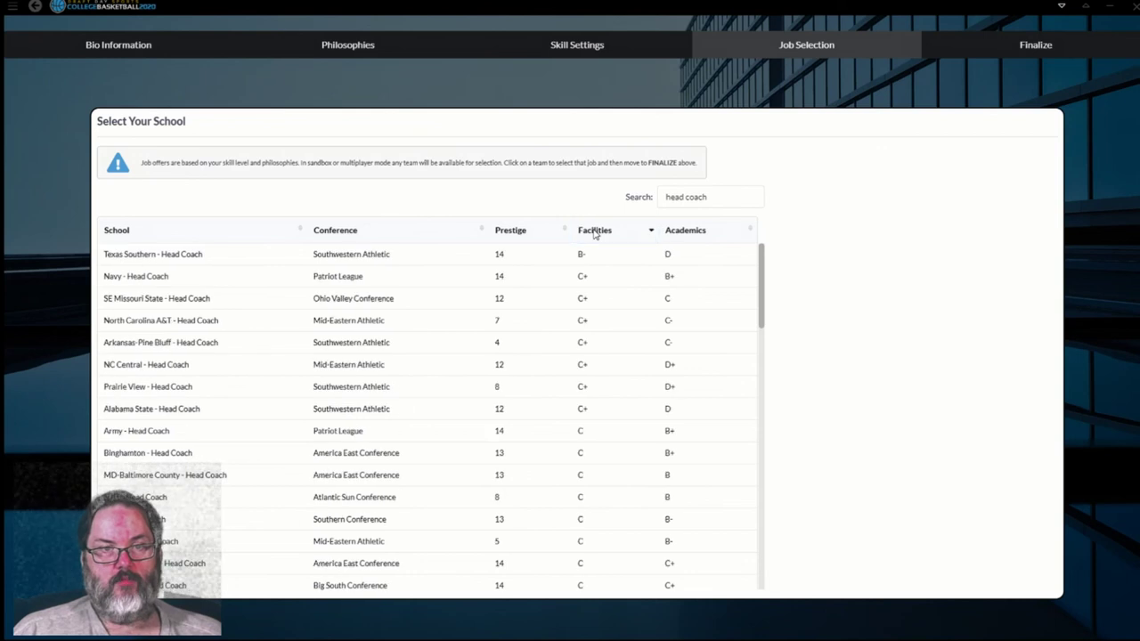
left_click(682, 231)
left_click(681, 230)
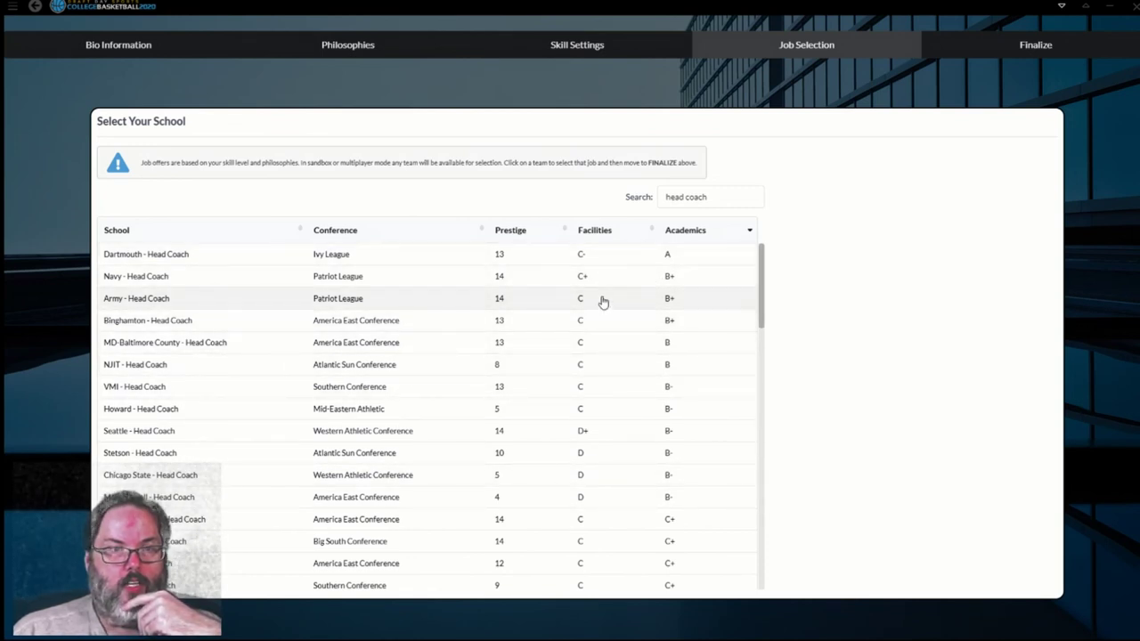
left_click(599, 280)
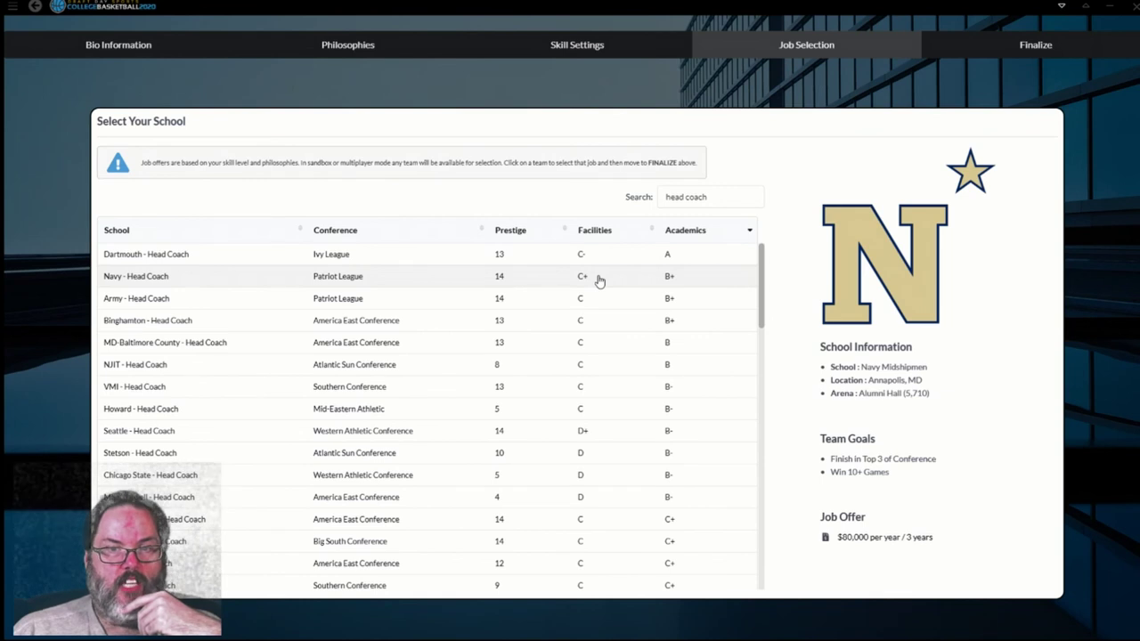
left_click(603, 366)
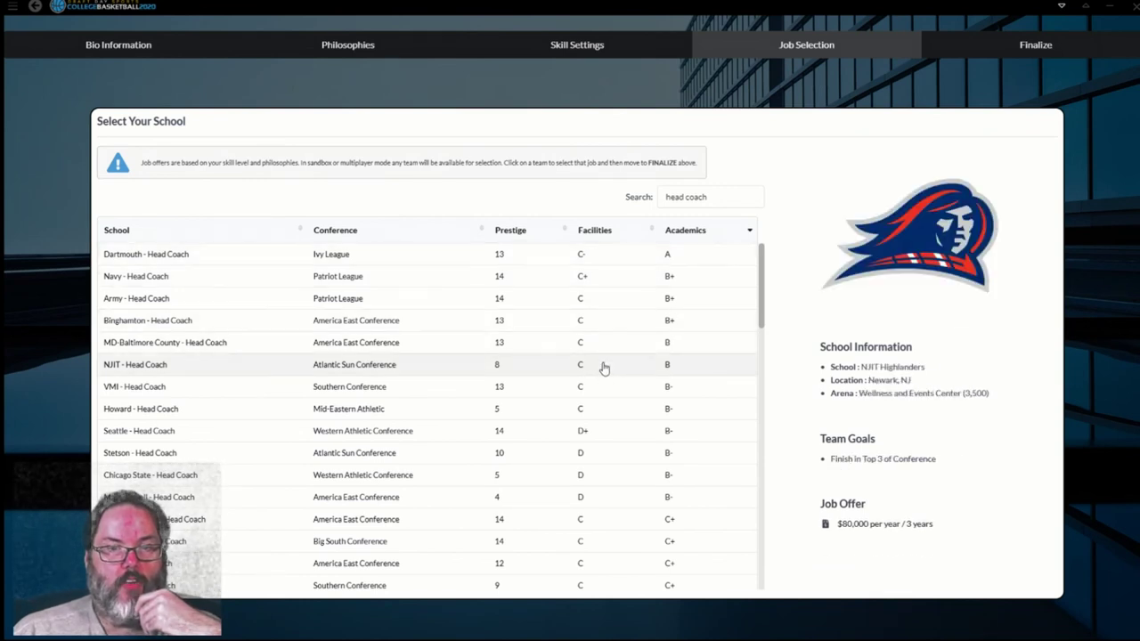
left_click(605, 454)
left_click(613, 291)
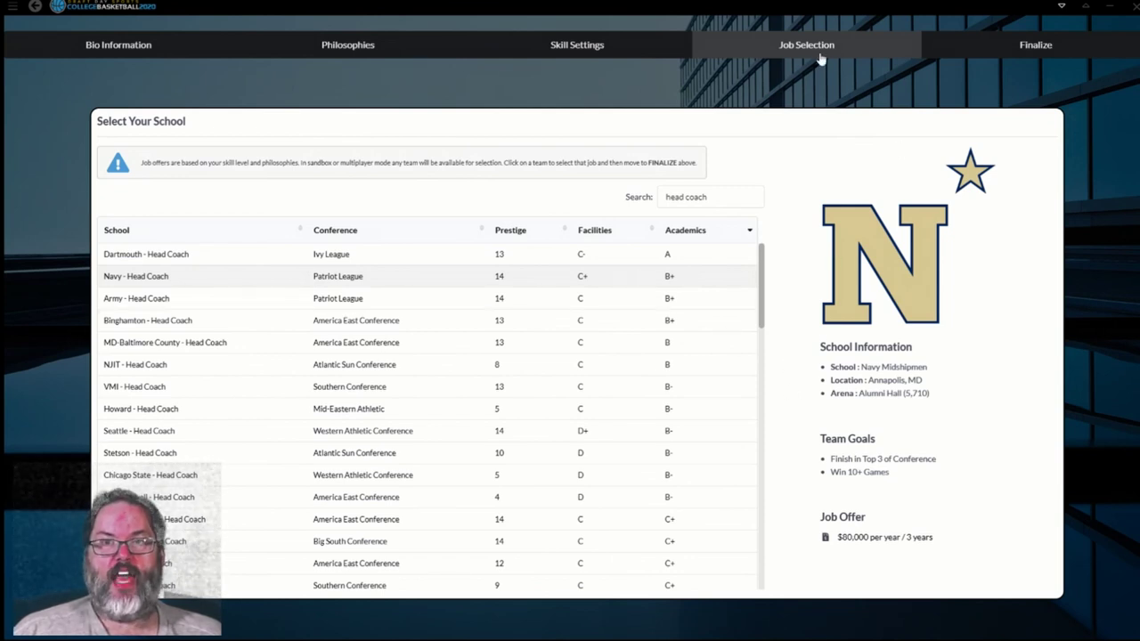
Save and finish league creation from the Finalize tab so the association starts building.
left_click(1016, 46)
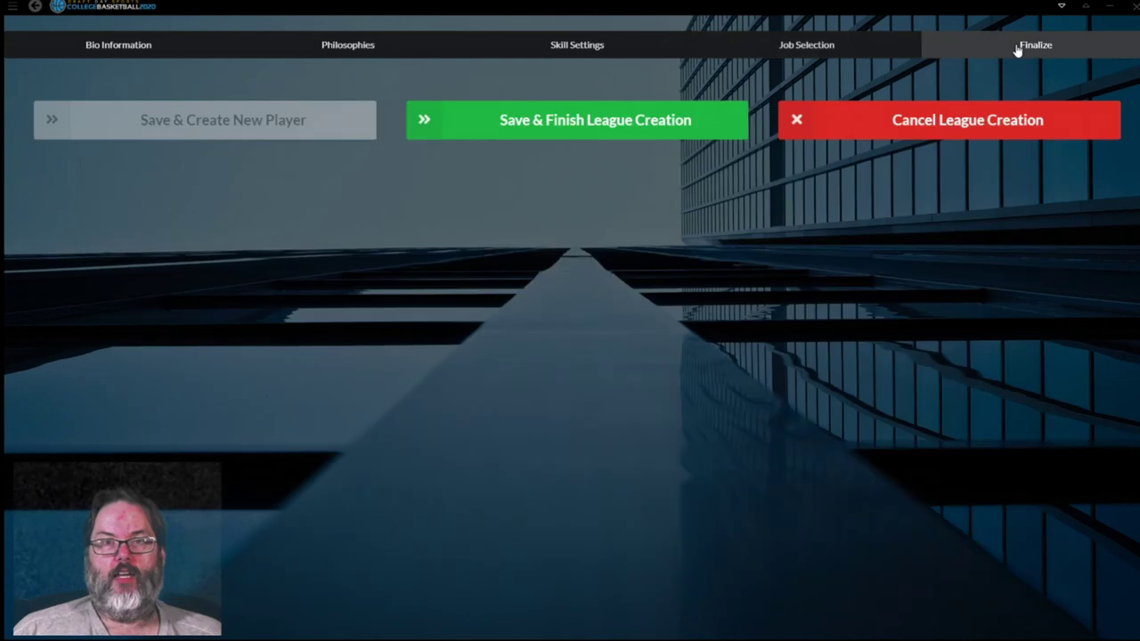
left_click(576, 130)
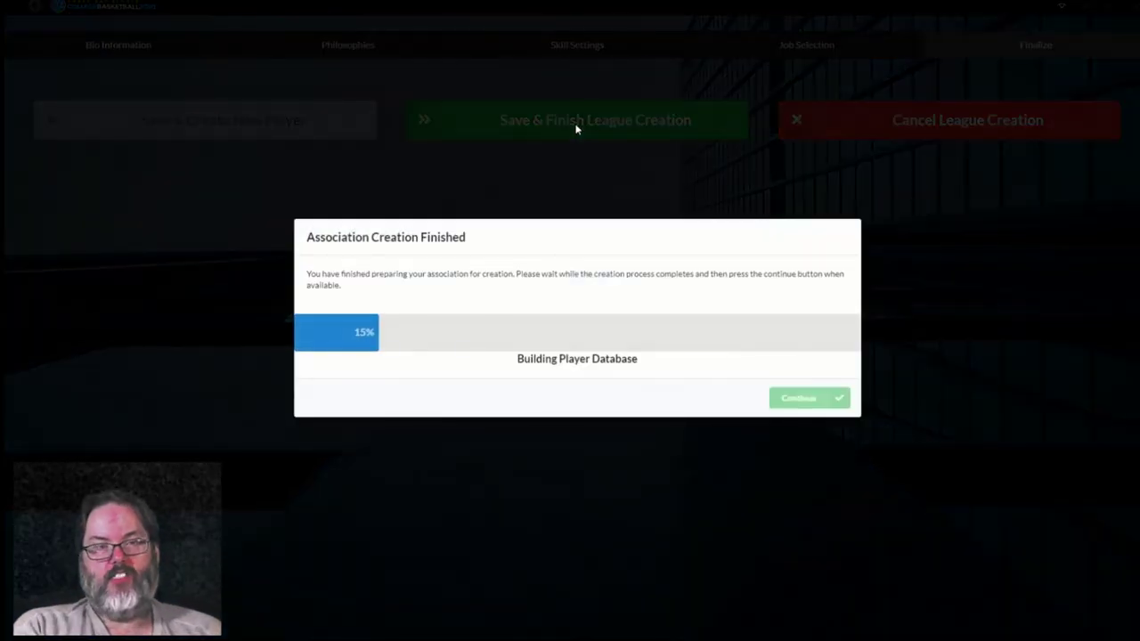